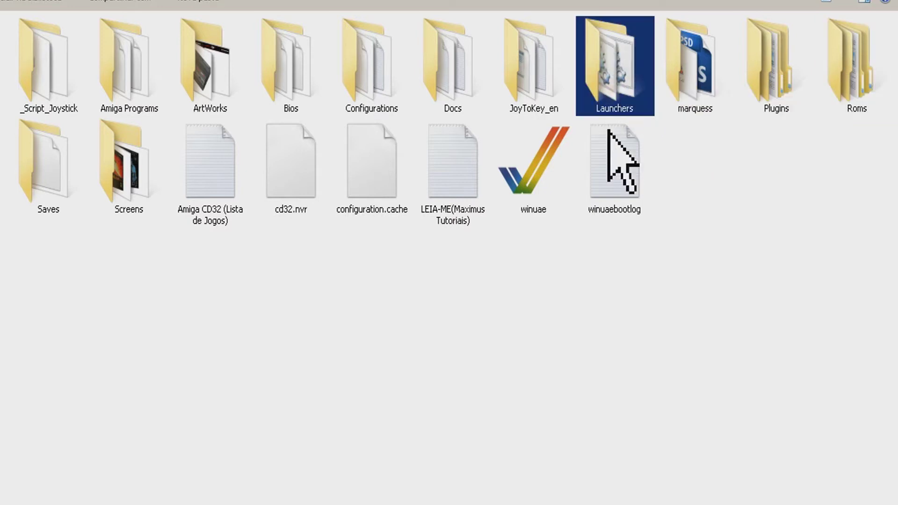
pyautogui.click(581, 344)
pyautogui.click(538, 190)
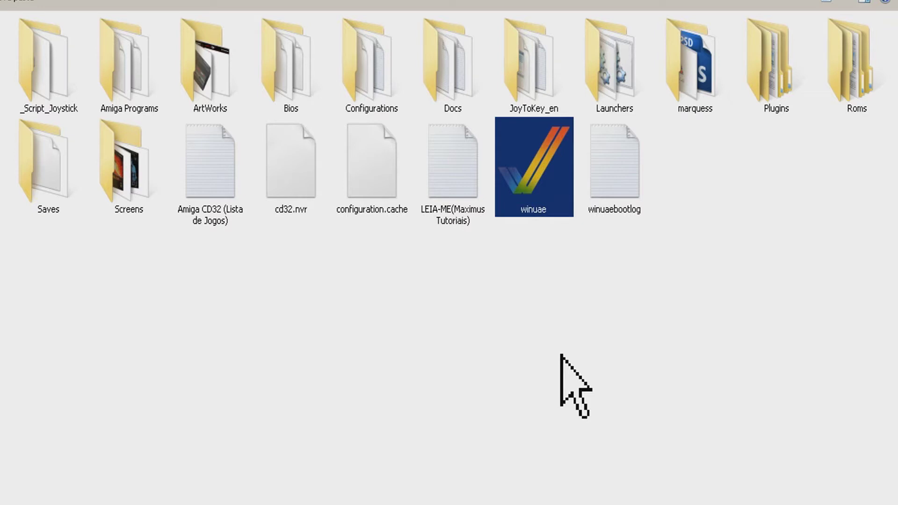
pyautogui.click(674, 329)
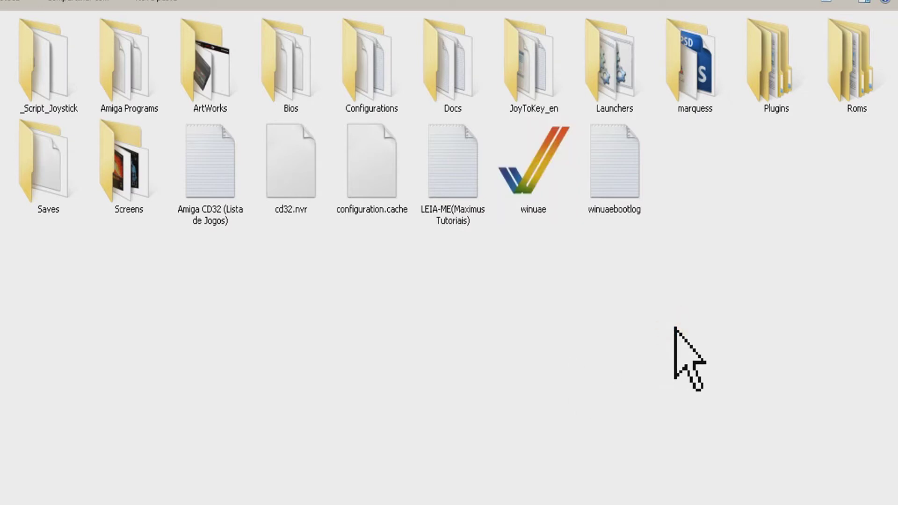
# - Open the Launchers folder and look over its batch scripts, including _Emulator, _Launcher_Example and the individual game launchers
pyautogui.click(613, 80)
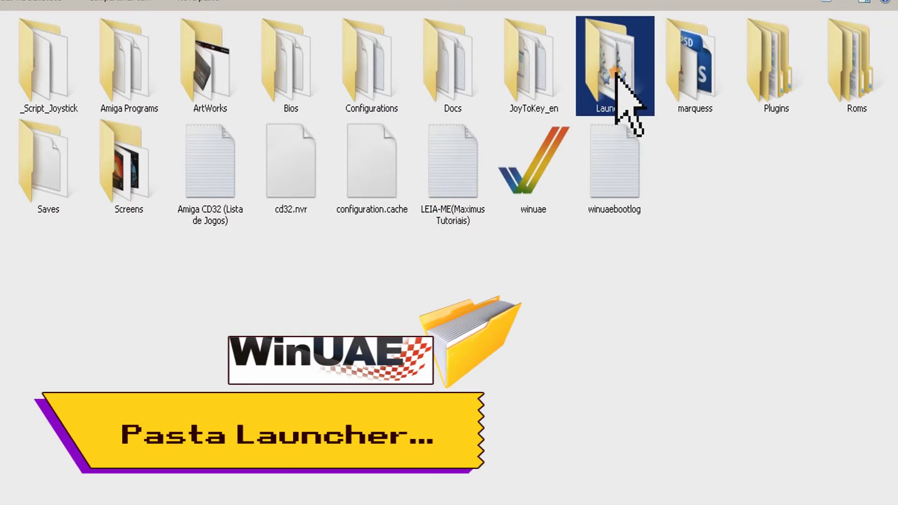
pyautogui.doubleClick(617, 76)
pyautogui.click(40, 14)
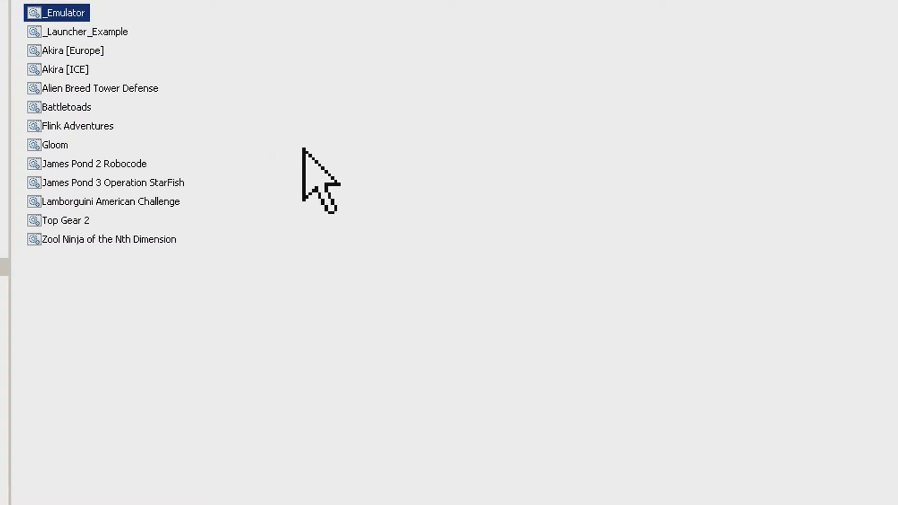
pyautogui.click(88, 33)
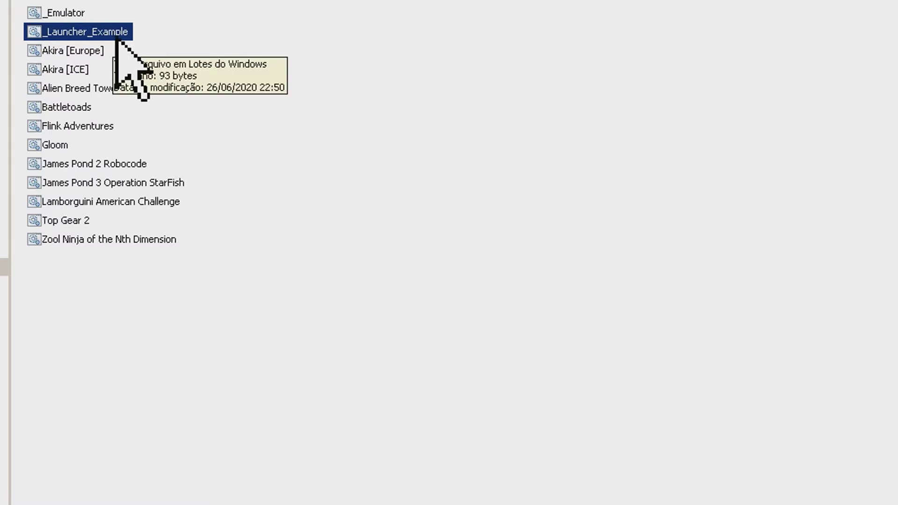
pyautogui.moveTo(103, 330); pyautogui.dragTo(68, 94)
pyautogui.click(127, 363)
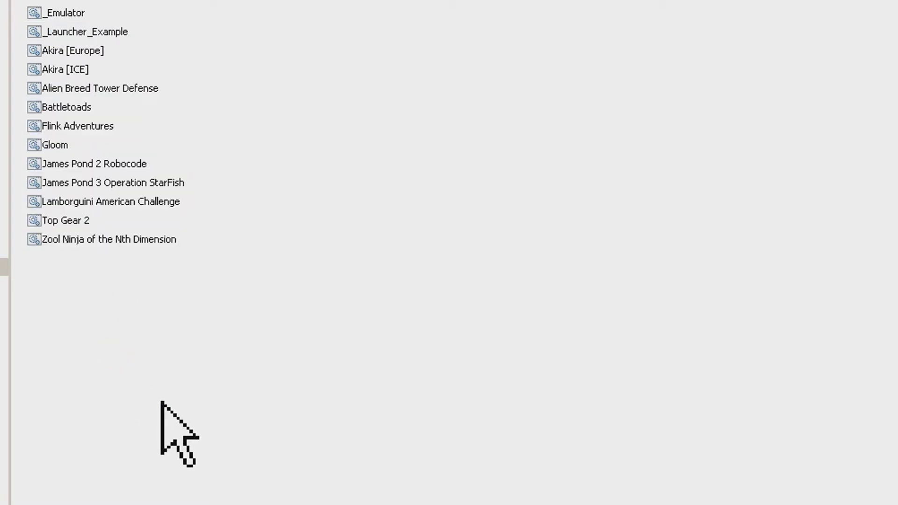
pyautogui.click(59, 37)
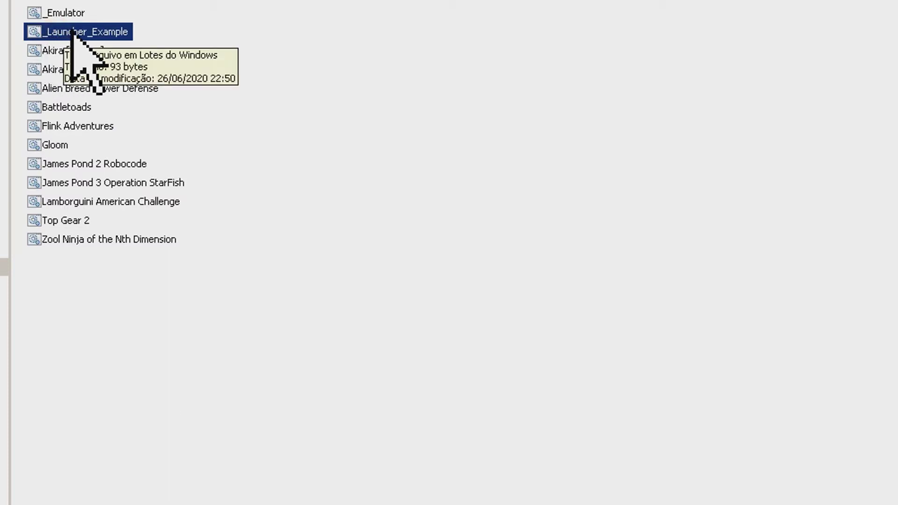
pyautogui.moveTo(136, 400); pyautogui.dragTo(70, 130)
pyautogui.click(77, 353)
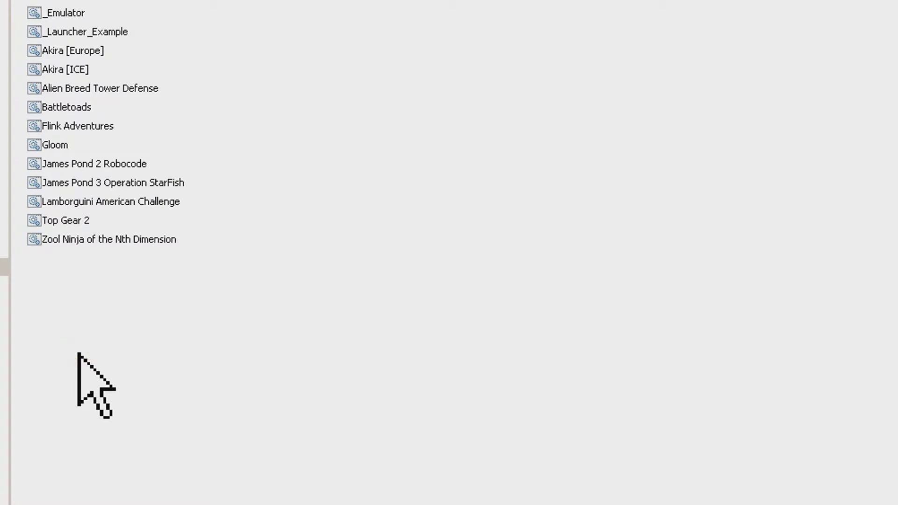
# - Open the _Launcher_Example batch script for editing in Notepad
pyautogui.click(87, 34)
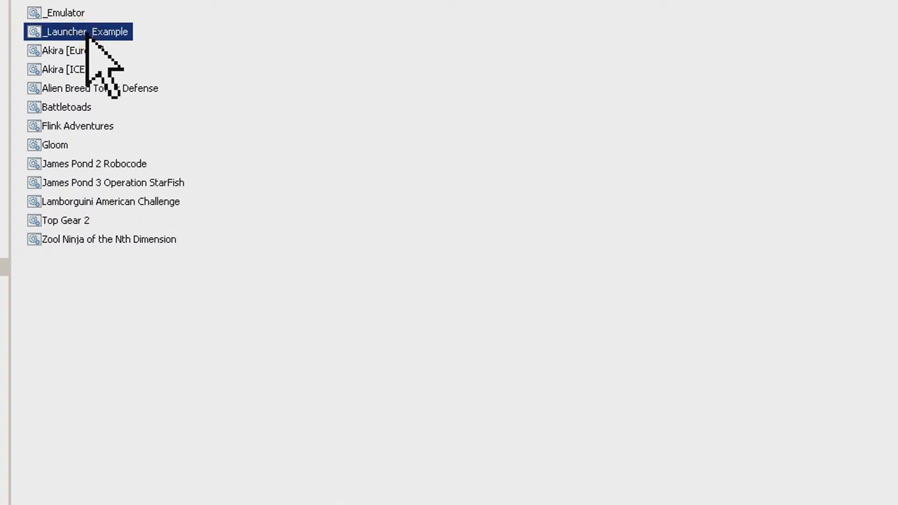
pyautogui.press('Menu')
pyautogui.click(78, 57)
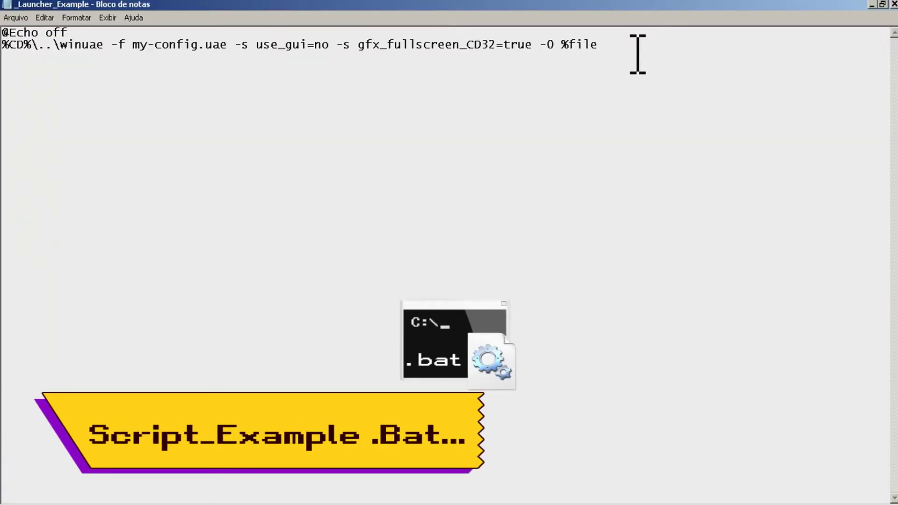
# - Examine the script's WinUAE command line, highlighting the configuration file, the relative emulator path and the launch options
pyautogui.click(136, 49)
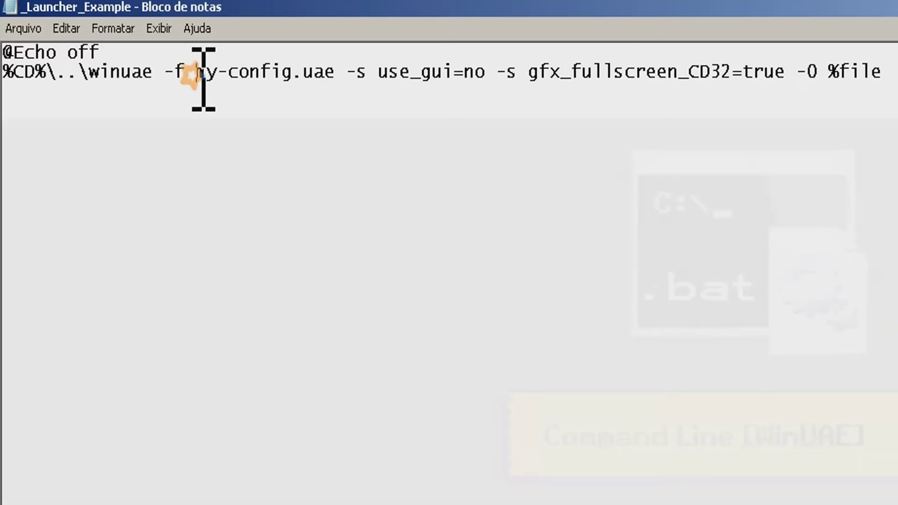
pyautogui.moveTo(204, 75); pyautogui.dragTo(341, 77)
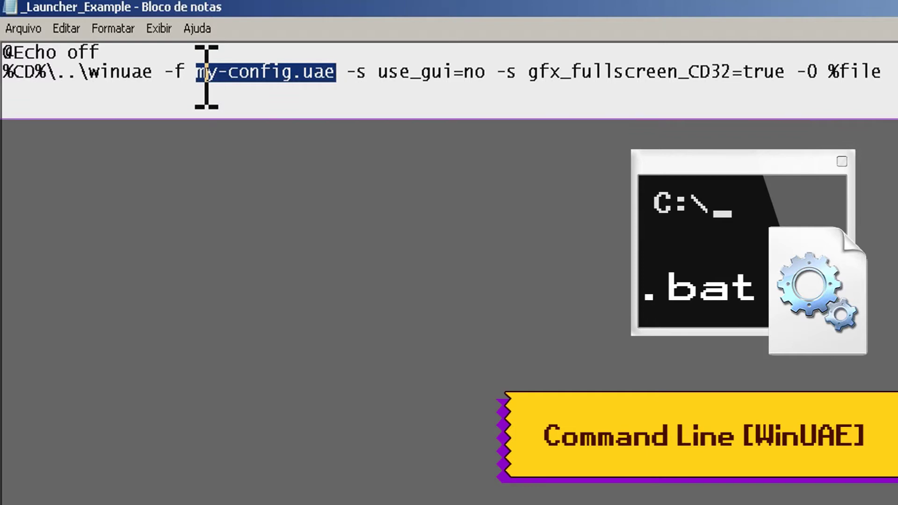
pyautogui.moveTo(170, 87); pyautogui.dragTo(34, 121)
pyautogui.click(42, 129)
pyautogui.moveTo(57, 76); pyautogui.dragTo(88, 81)
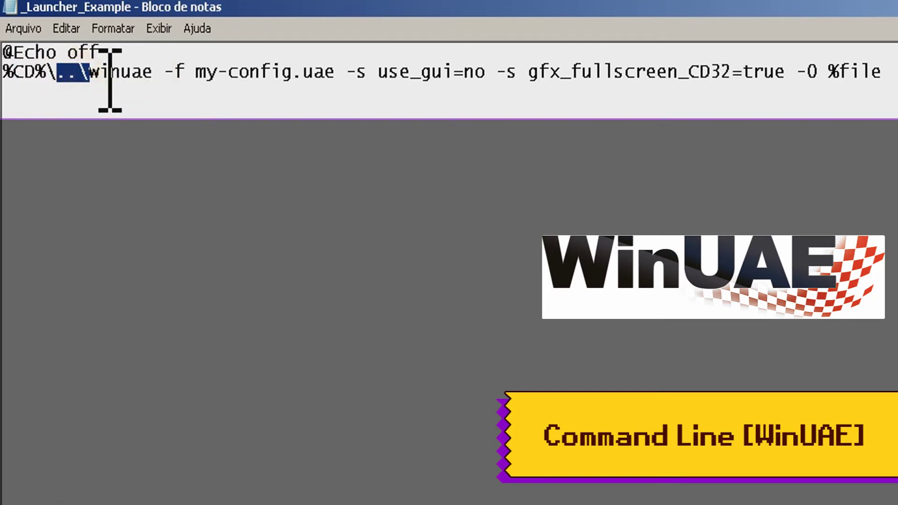
pyautogui.moveTo(157, 89); pyautogui.dragTo(20, 87)
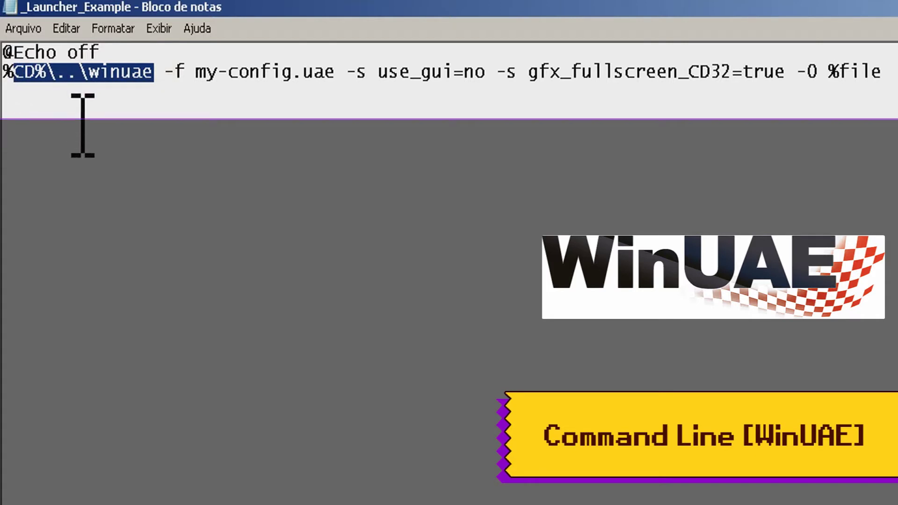
pyautogui.moveTo(157, 89); pyautogui.dragTo(7, 77)
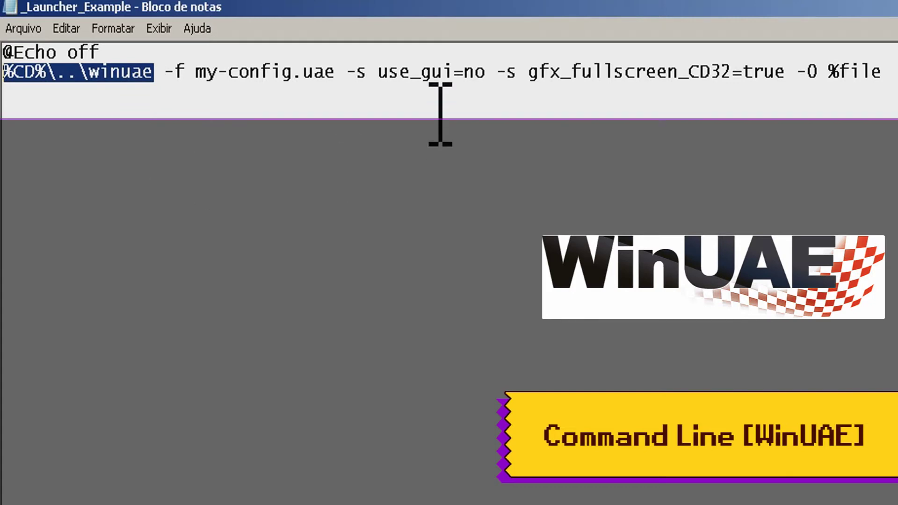
pyautogui.moveTo(347, 75); pyautogui.dragTo(889, 73)
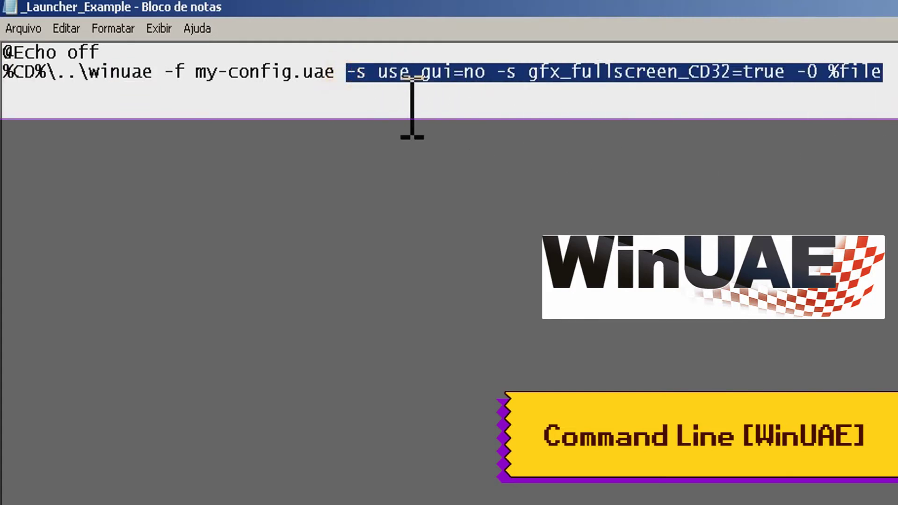
# - Highlight the my-config.uae argument after -f as the part of the command line that names the configuration
pyautogui.moveTo(341, 74); pyautogui.dragTo(208, 77)
pyautogui.click(307, 75)
pyautogui.doubleClick(309, 75)
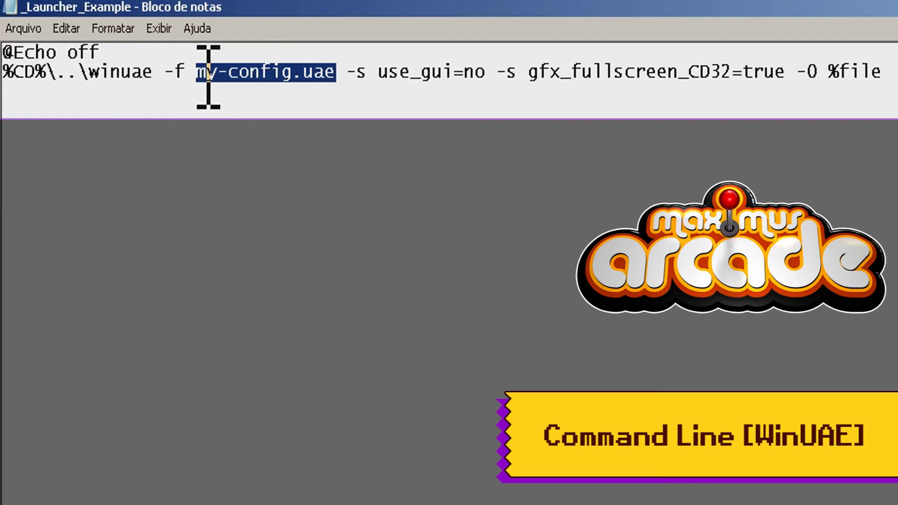
pyautogui.click(208, 75)
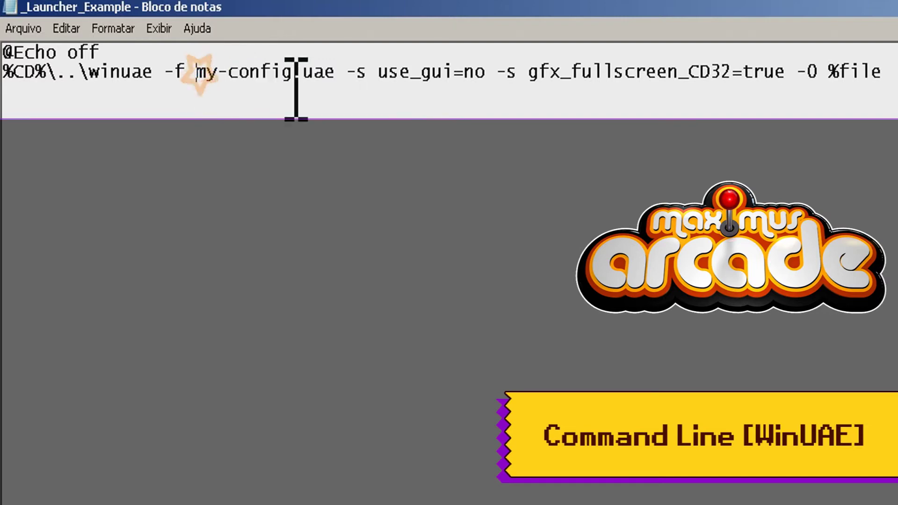
pyautogui.moveTo(348, 75); pyautogui.dragTo(206, 79)
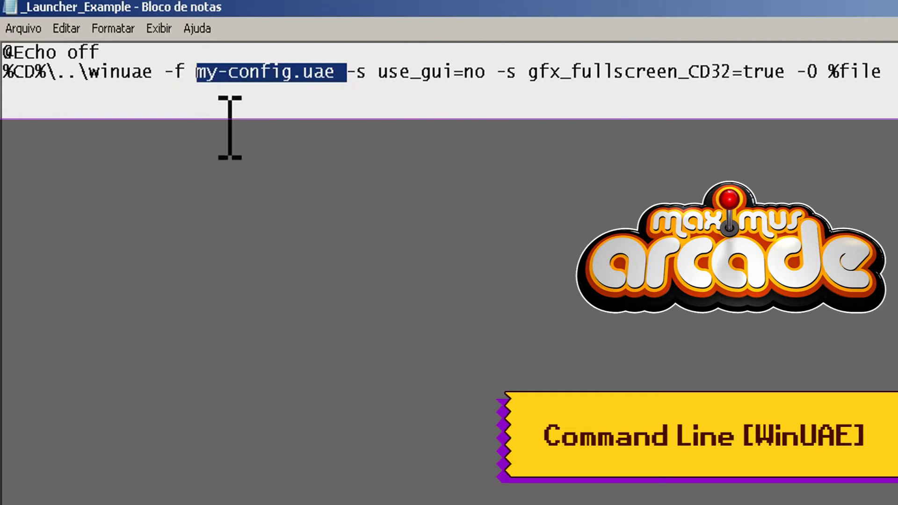
pyautogui.click(247, 119)
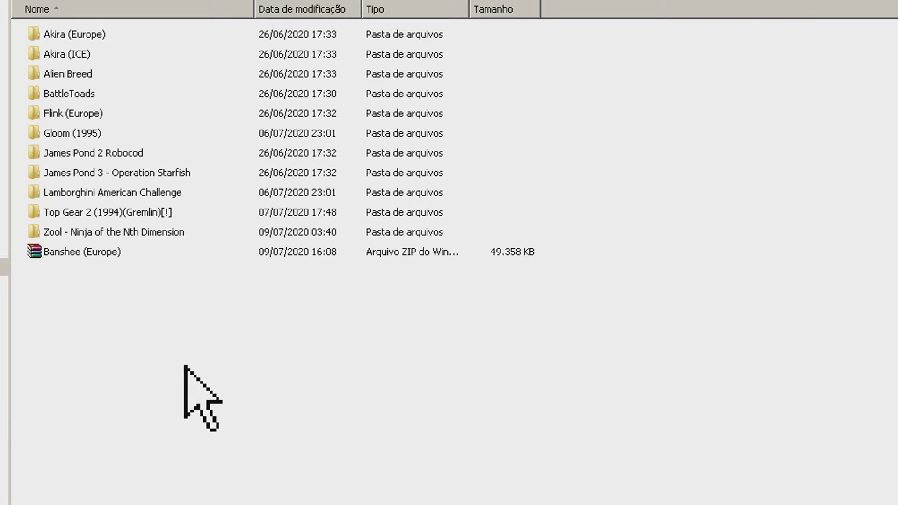
# - Extract the Banshee (Europe) ZIP archive into its own Banshee (Europe) folder beside the other games
pyautogui.click(69, 253)
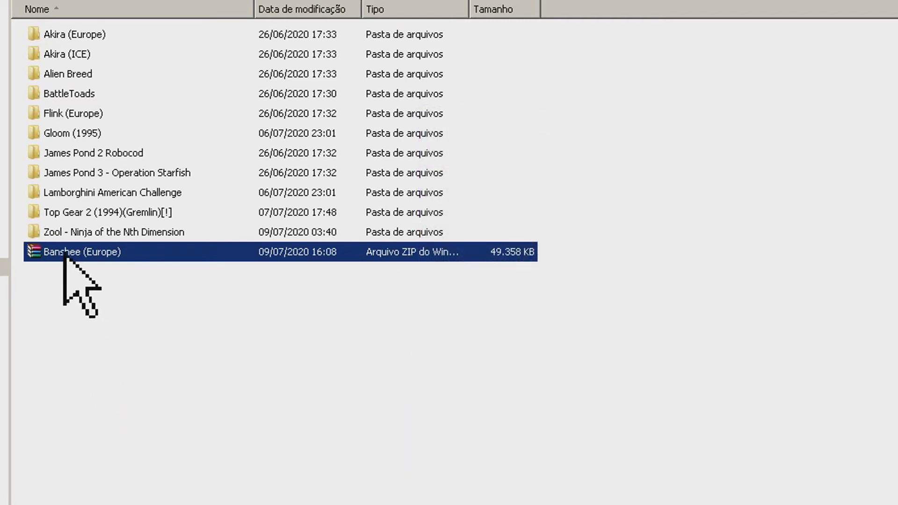
pyautogui.moveTo(64, 255)
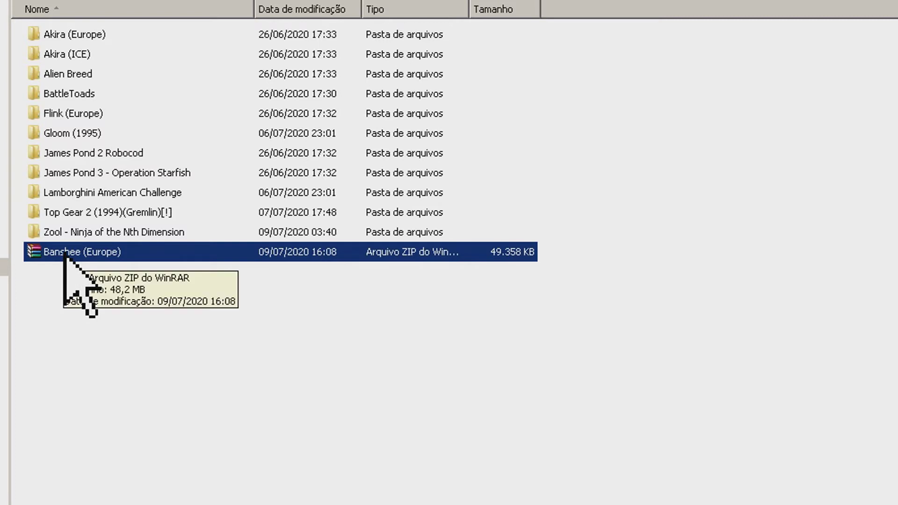
pyautogui.rightClick(64, 255)
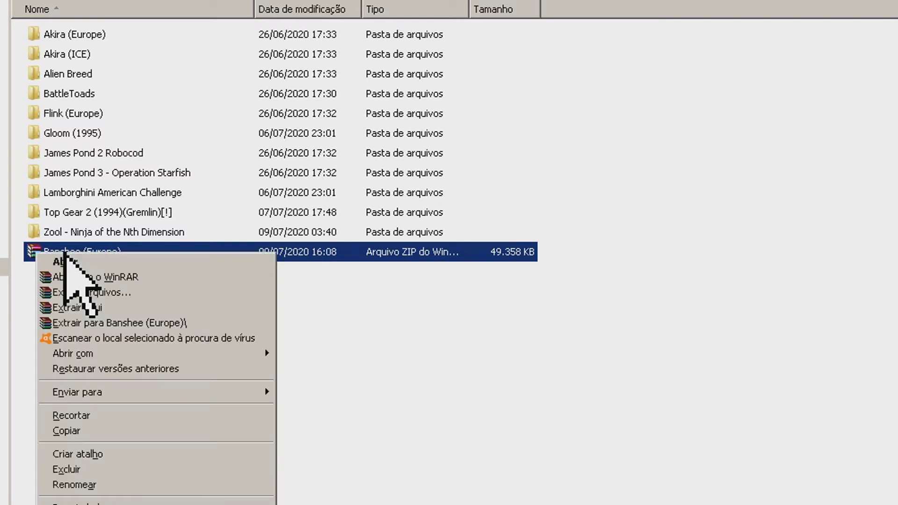
pyautogui.click(91, 323)
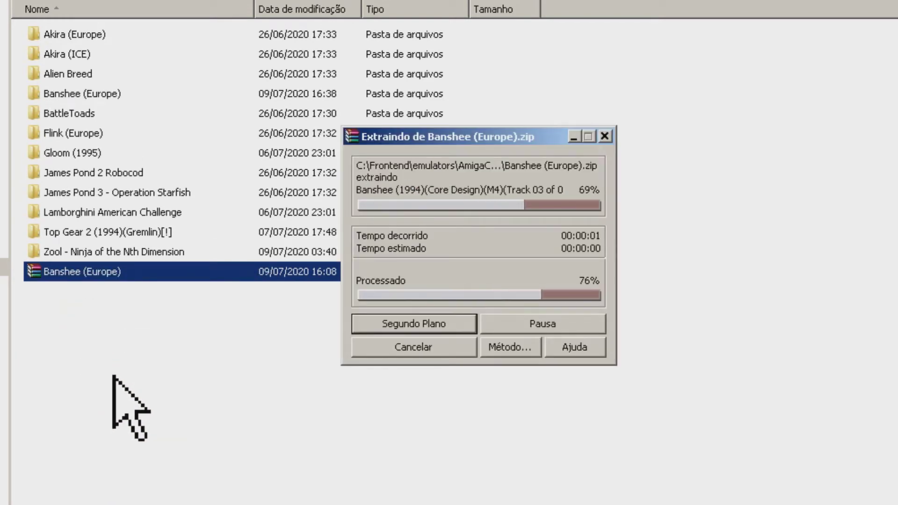
pyautogui.click(80, 351)
# - Permanently delete the Banshee (Europe) ZIP archive
pyautogui.click(53, 270)
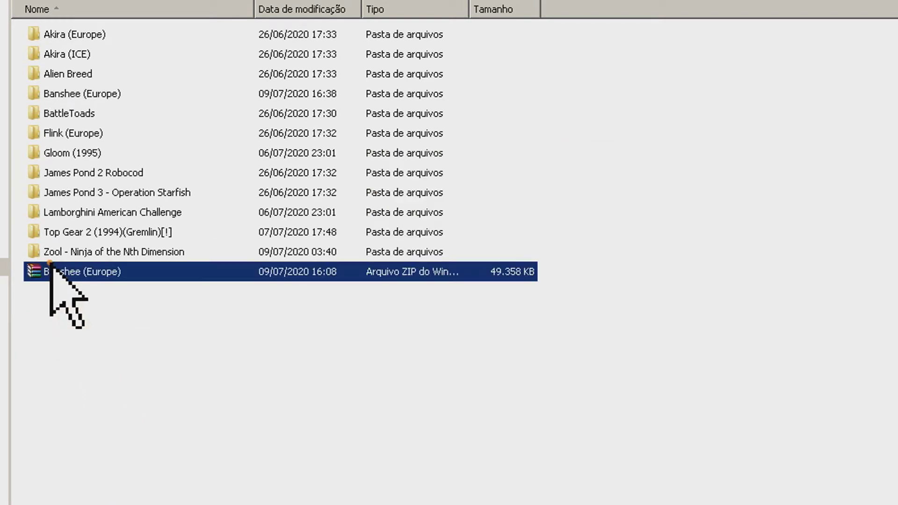
pyautogui.hotkey('shift', 'Delete')
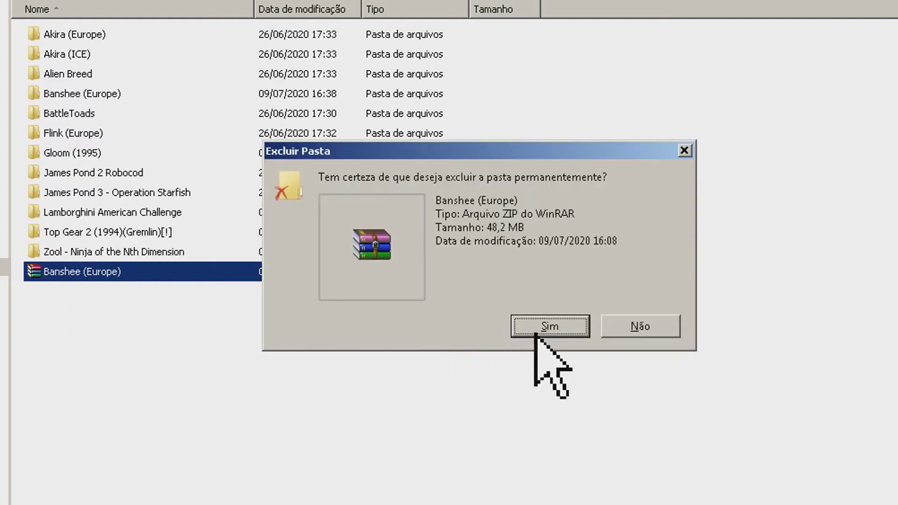
pyautogui.click(575, 327)
# - Open the extracted Banshee (Europe) folder and examine its track image, CUE file, and JPEG and PNG artwork
pyautogui.click(57, 93)
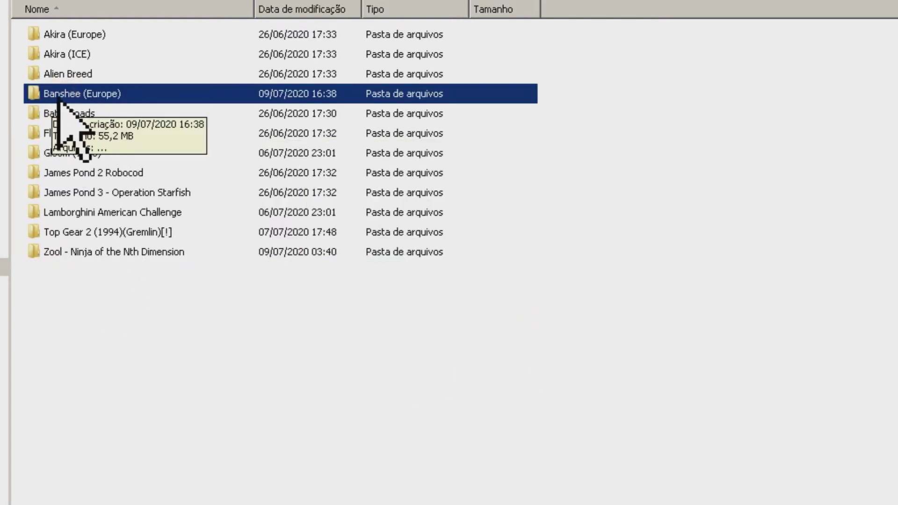
pyautogui.doubleClick(88, 99)
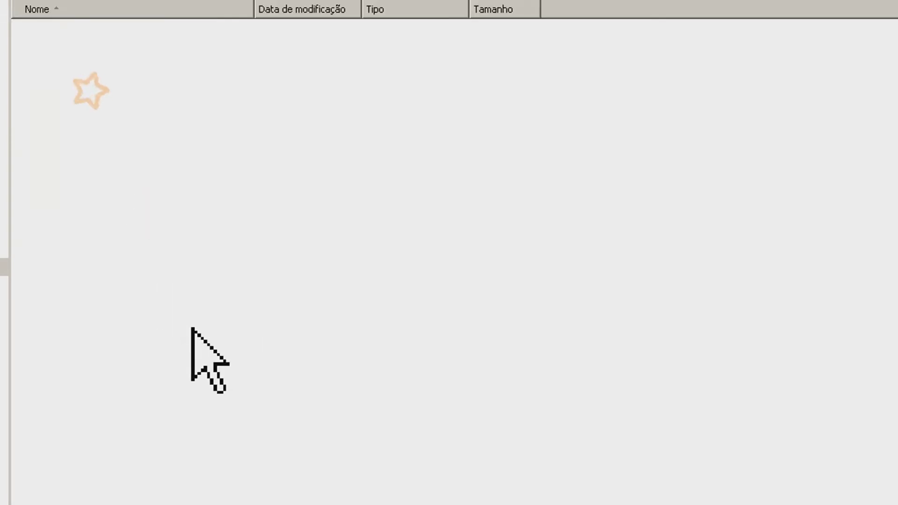
pyautogui.click(65, 35)
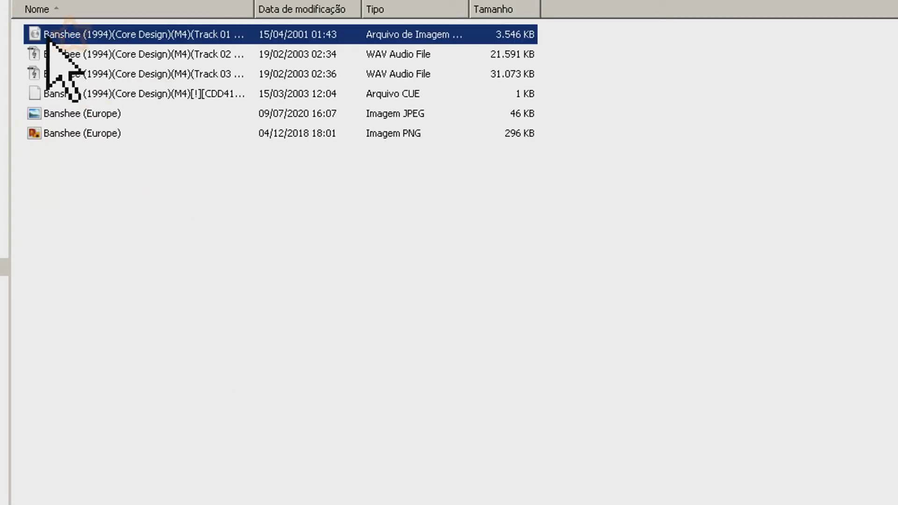
pyautogui.click(70, 91)
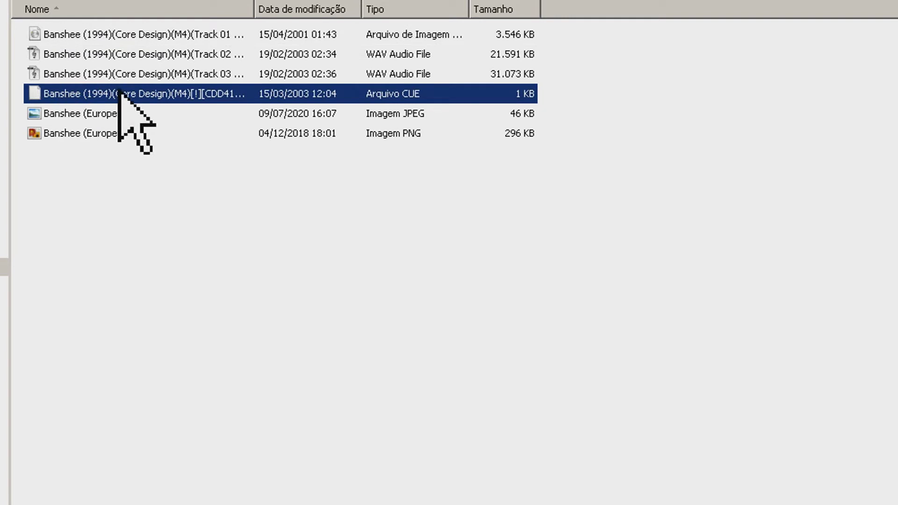
pyautogui.click(74, 114)
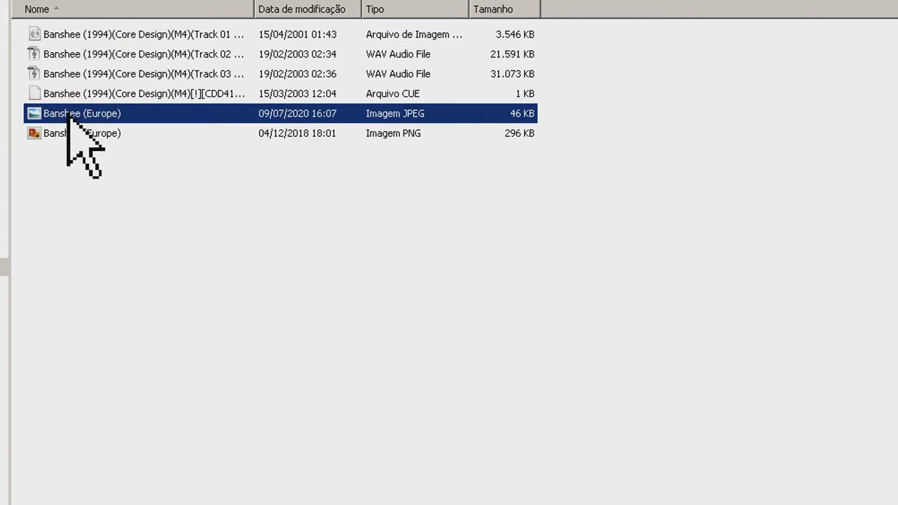
pyautogui.doubleClick(71, 117)
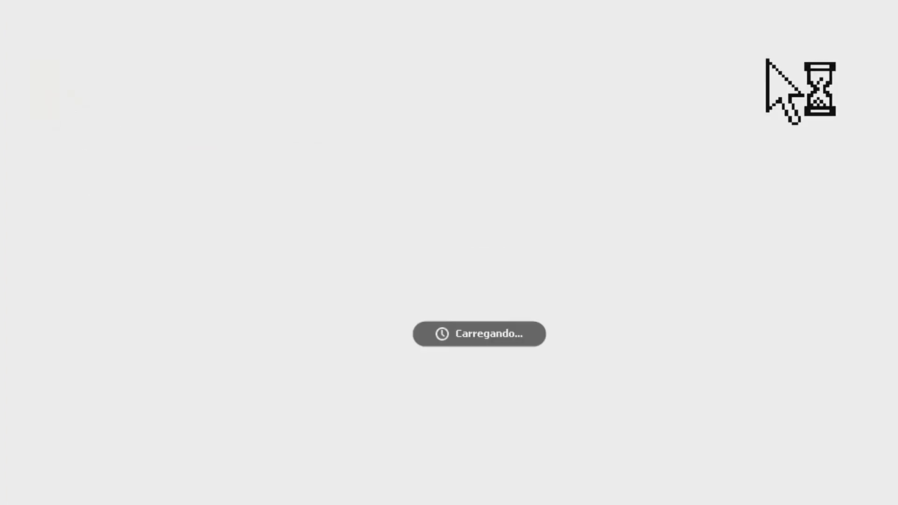
pyautogui.press('Escape')
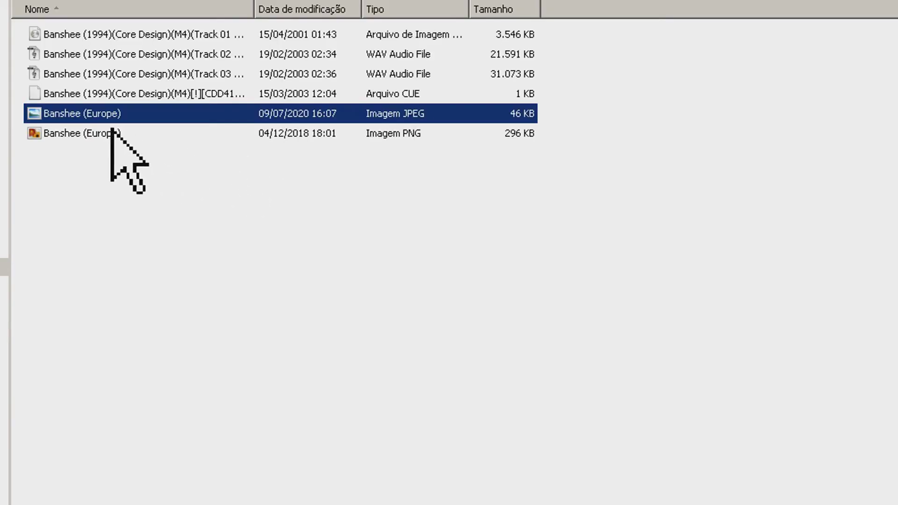
pyautogui.doubleClick(90, 134)
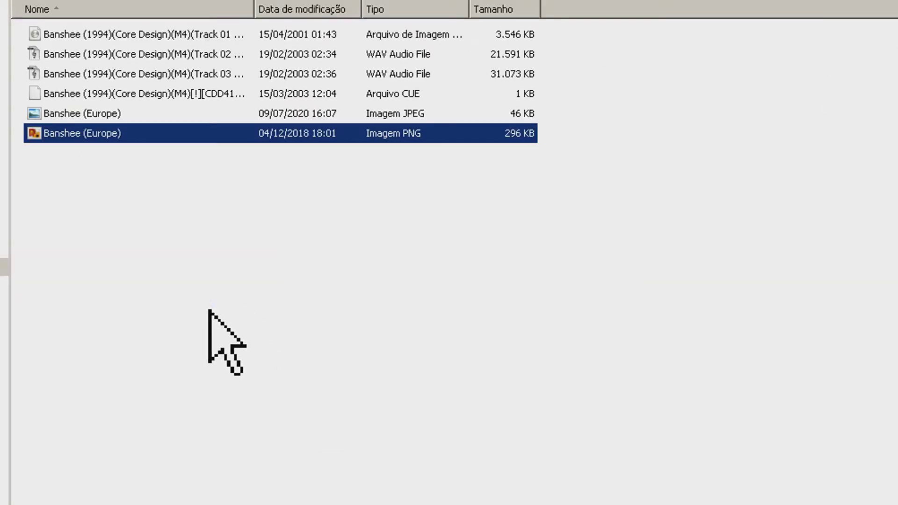
pyautogui.click(204, 309)
pyautogui.click(117, 93)
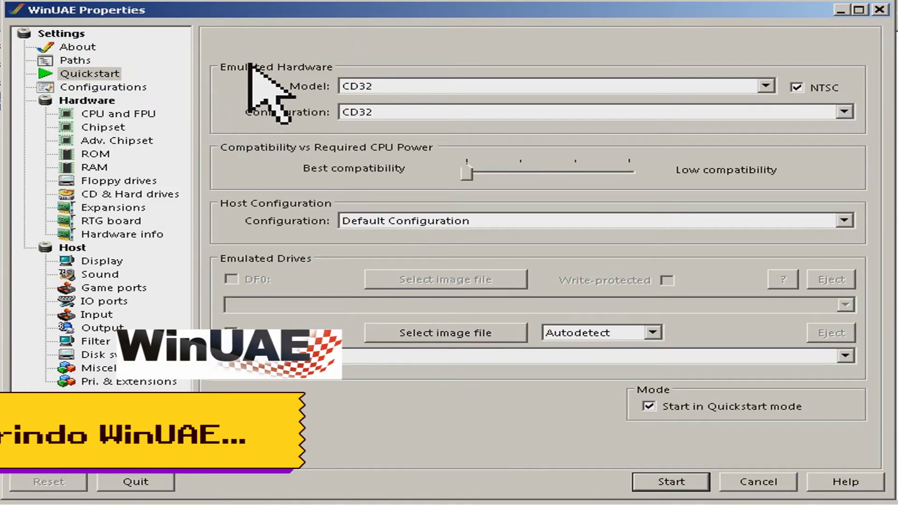
# - Load the Config_Defaults configuration from the list of saved WinUAE configurations
pyautogui.click(130, 87)
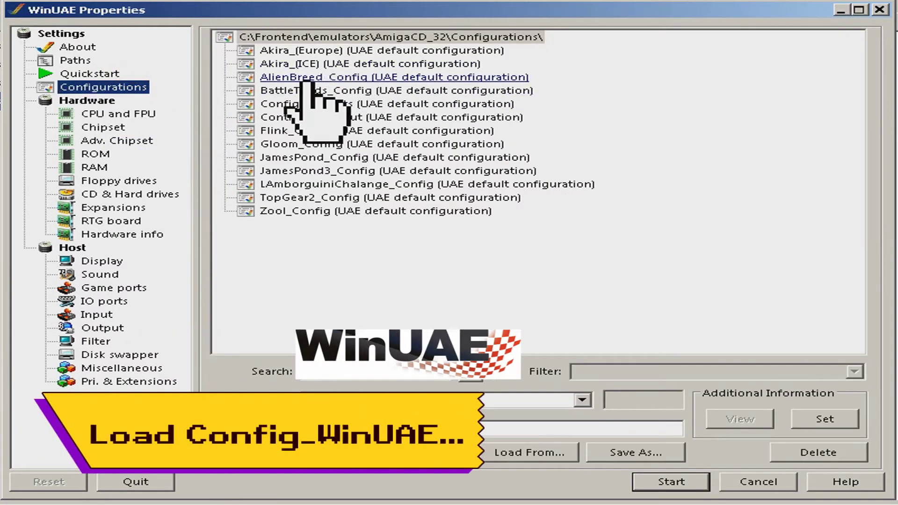
pyautogui.click(278, 104)
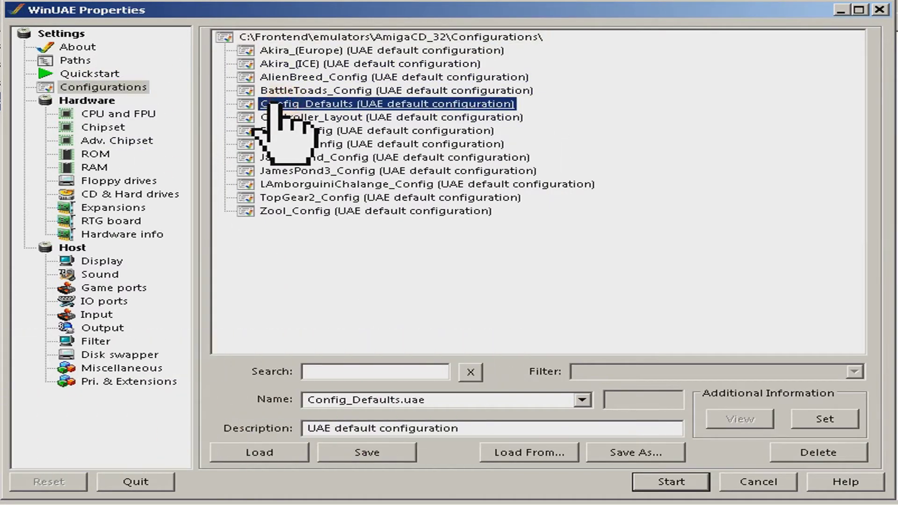
pyautogui.click(266, 450)
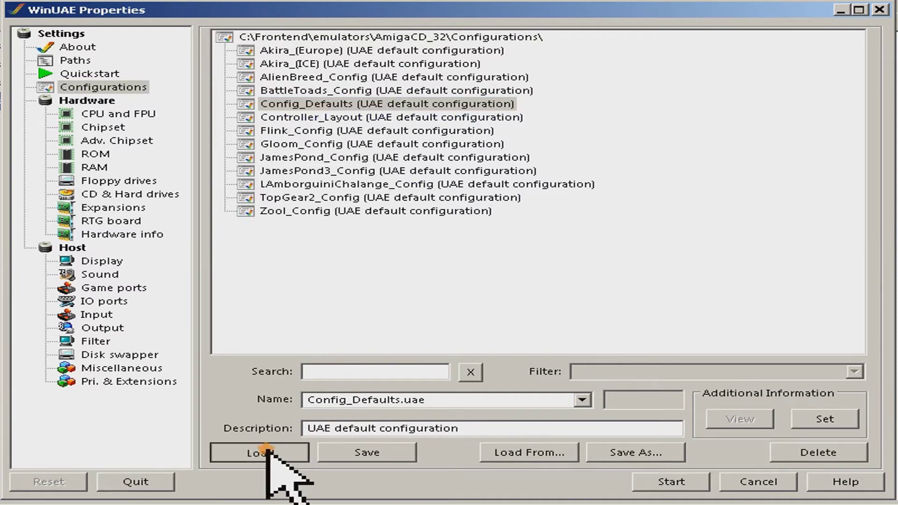
# - Set the emulated CD drive's image to Banshee (1994)(Core Design)(M4)[!][CDD4103].cue from the Roms\Banshee (Europe) folder
pyautogui.click(89, 73)
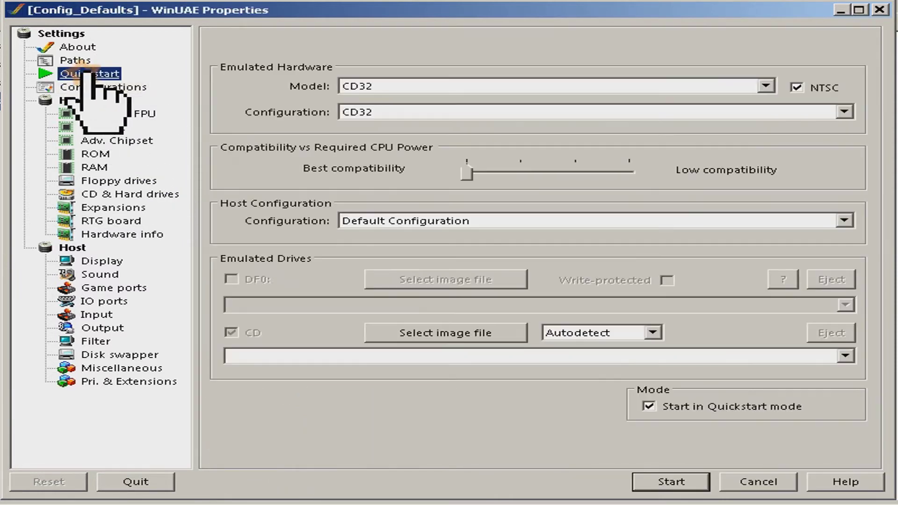
pyautogui.click(440, 334)
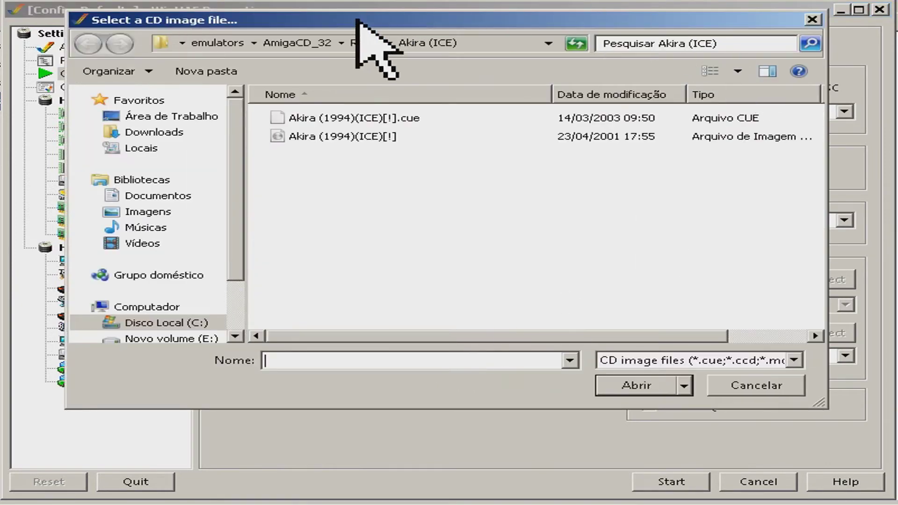
pyautogui.click(379, 43)
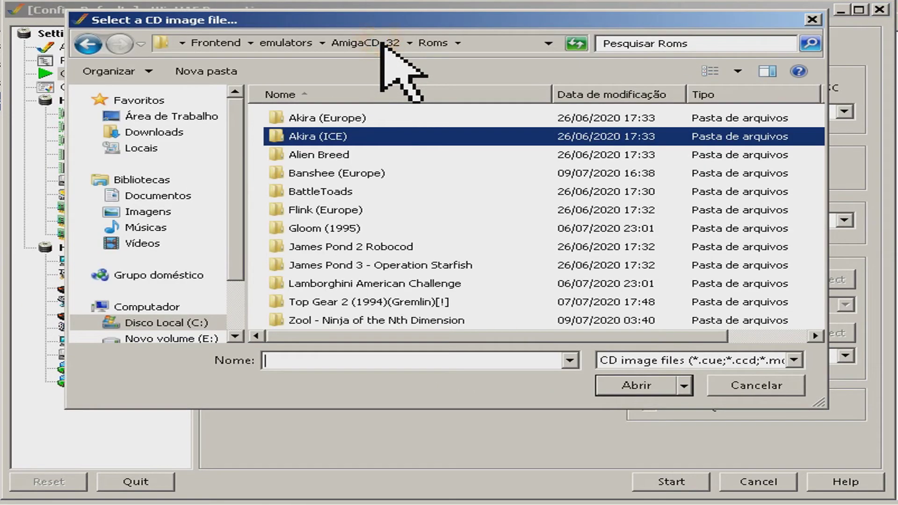
pyautogui.doubleClick(336, 172)
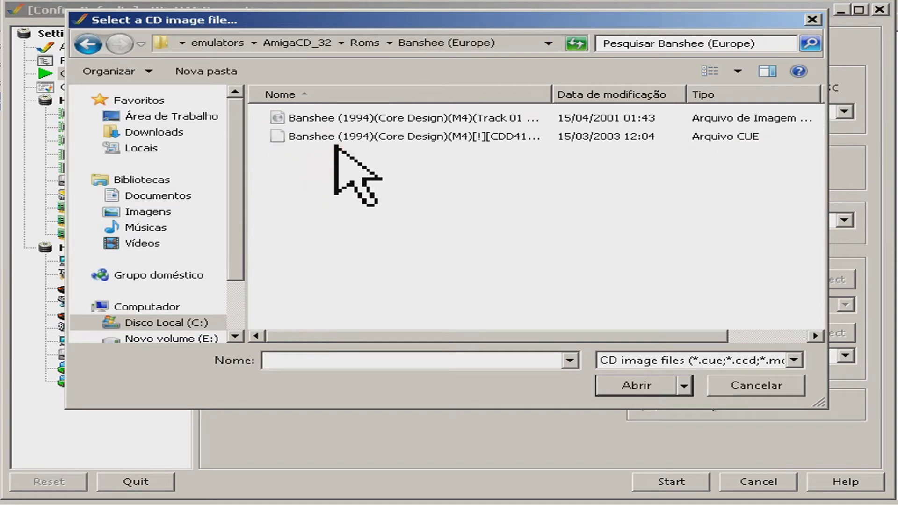
pyautogui.click(309, 139)
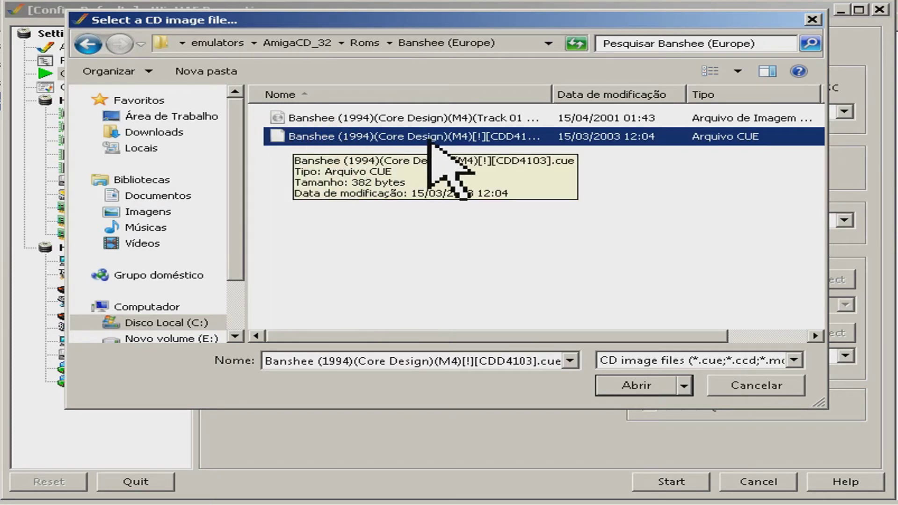
pyautogui.click(630, 386)
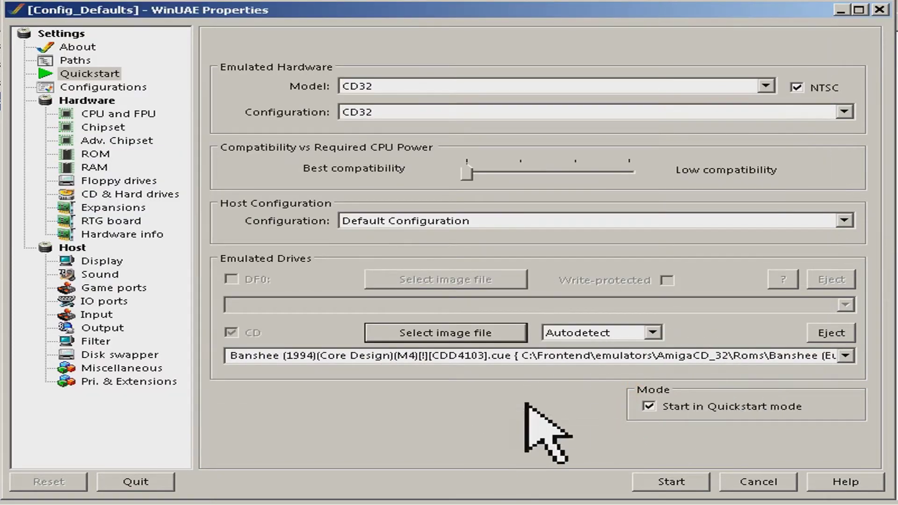
# - Save the setup as a new configuration named Banshee_Config and save it once more from the configurations list
pyautogui.click(122, 87)
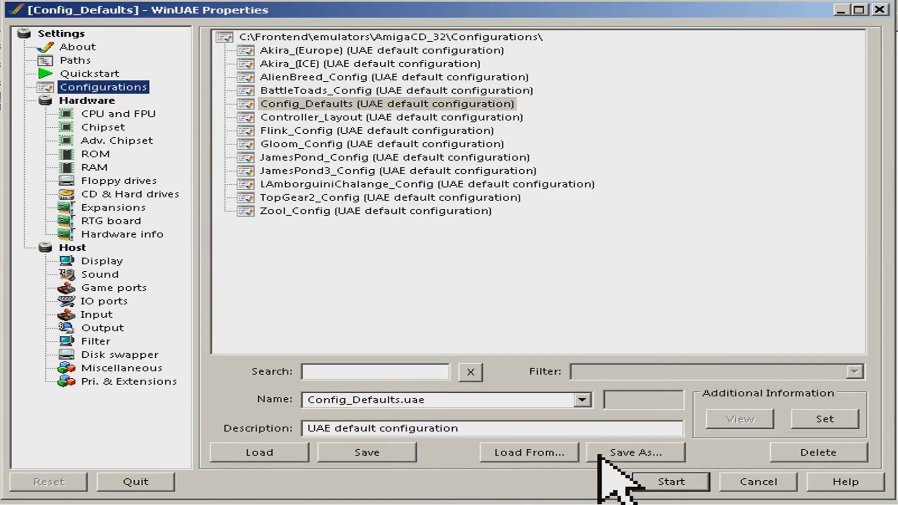
pyautogui.click(604, 453)
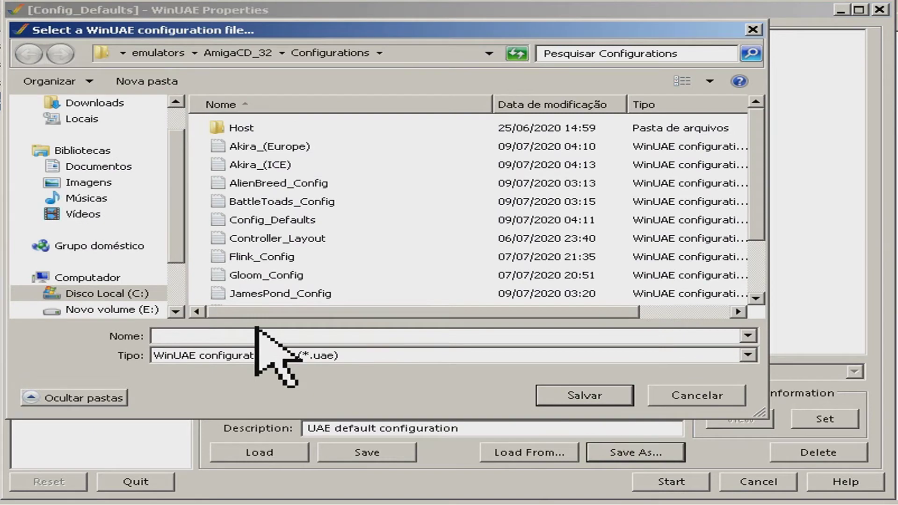
pyautogui.write('Banshee')
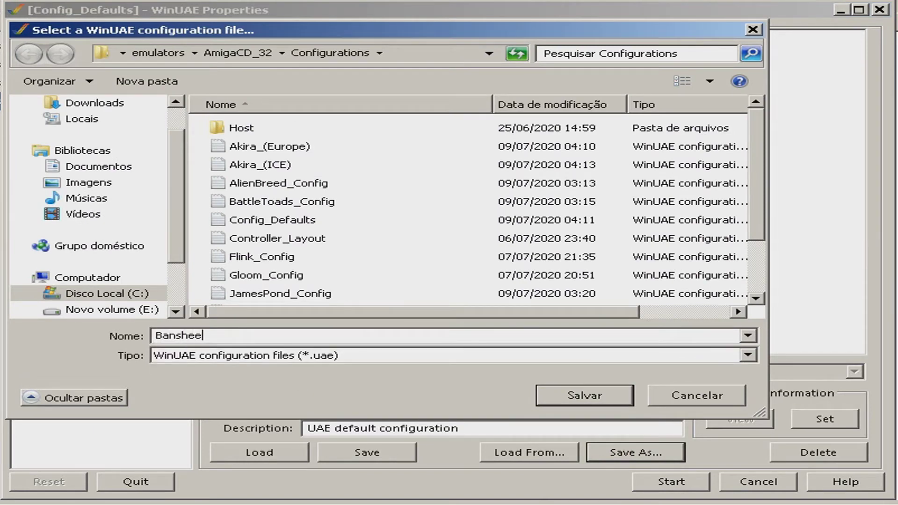
pyautogui.write('_Config')
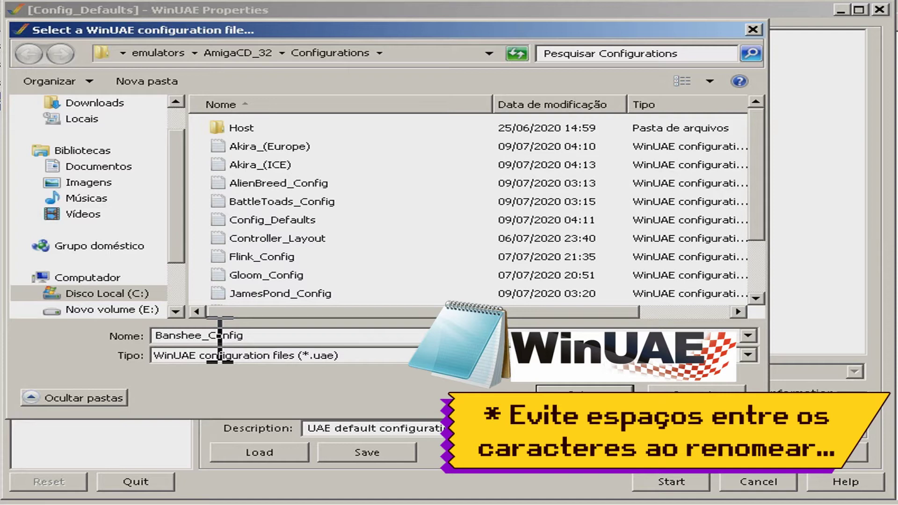
pyautogui.moveTo(209, 336); pyautogui.dragTo(203, 337)
pyautogui.click(222, 337)
pyautogui.moveTo(209, 337); pyautogui.dragTo(249, 337)
pyautogui.click(245, 336)
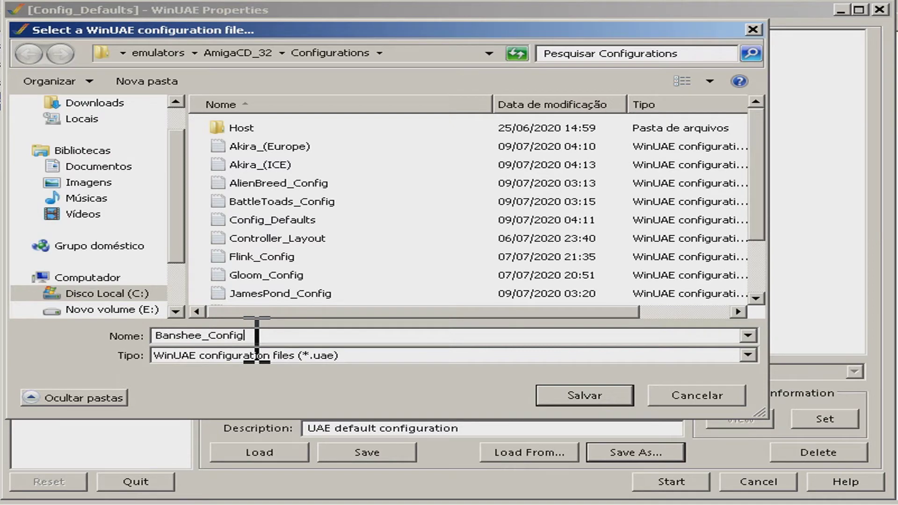
pyautogui.click(547, 396)
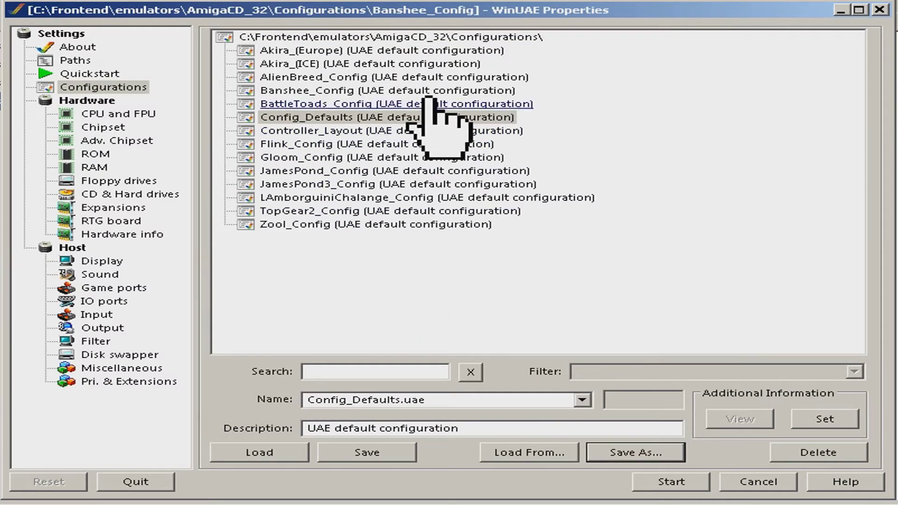
pyautogui.click(300, 90)
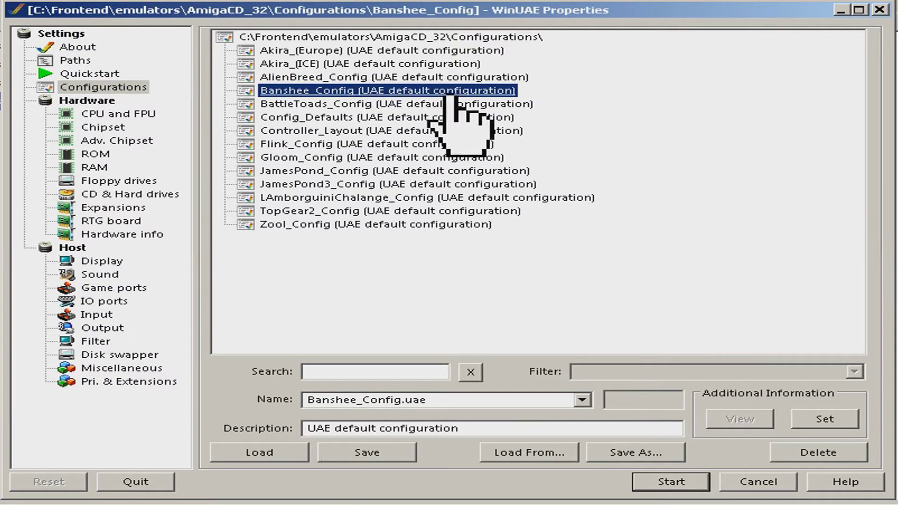
pyautogui.click(375, 457)
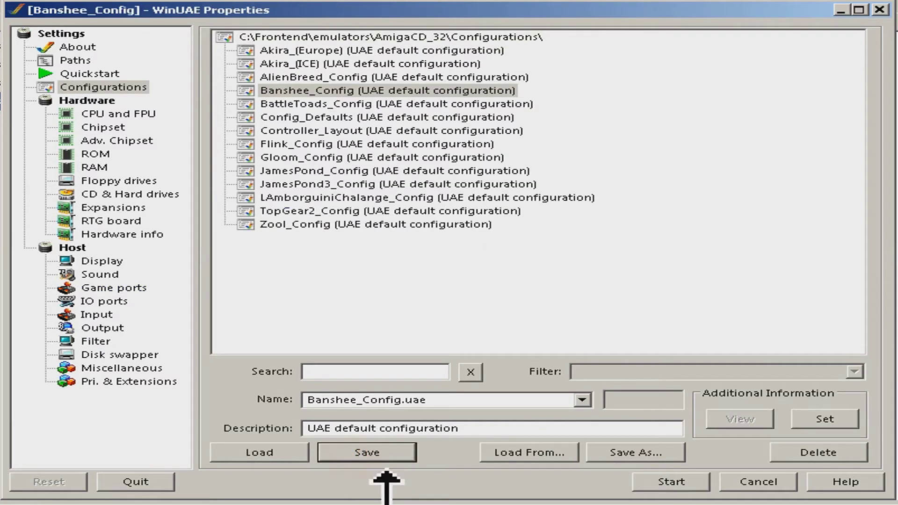
# - Check the CD image in the Quickstart settings of Banshee_Config and quit the emulator
pyautogui.click(88, 84)
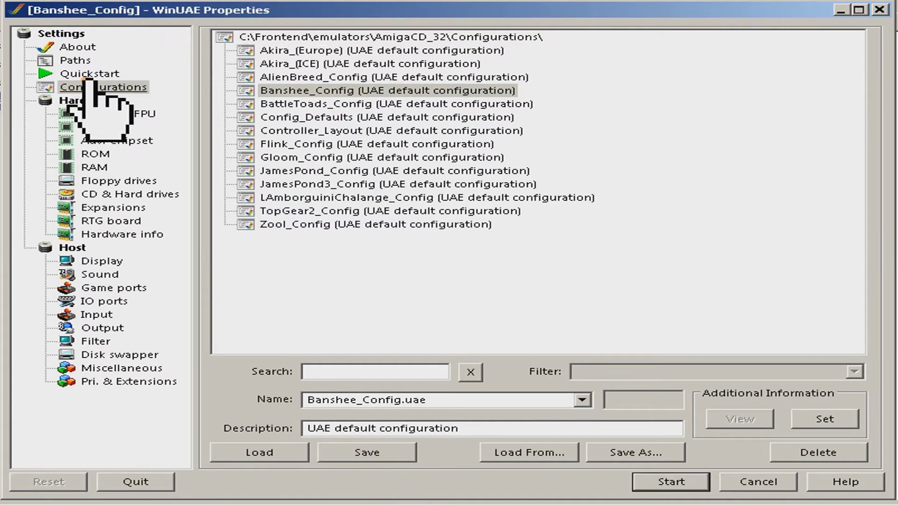
pyautogui.click(91, 75)
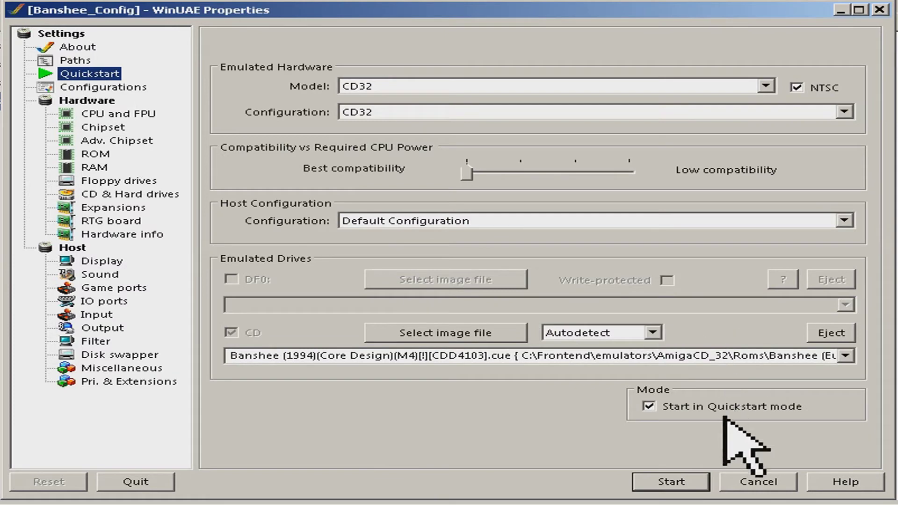
pyautogui.click(670, 484)
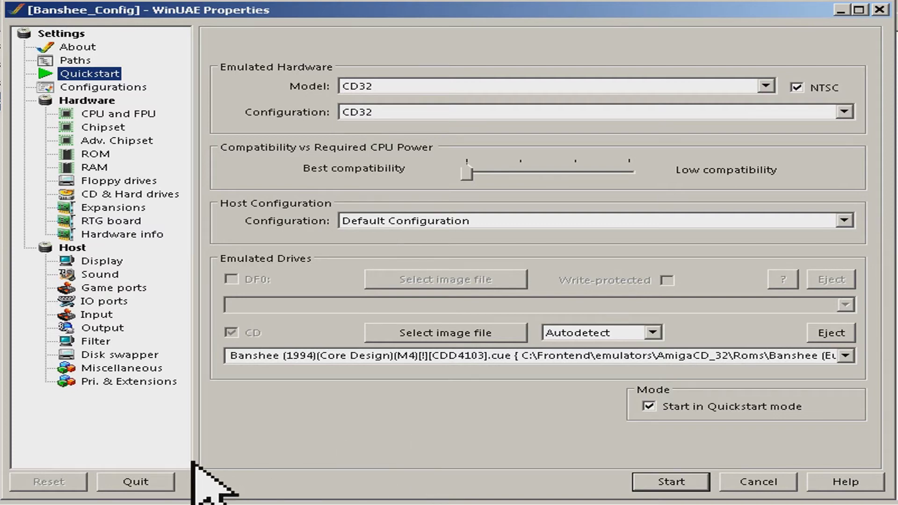
pyautogui.click(142, 480)
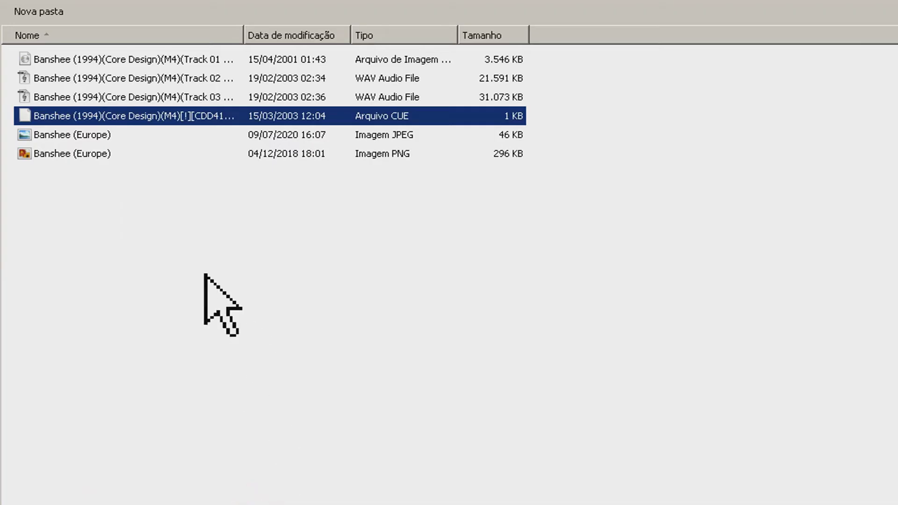
# - In Windows Explorer, open AmigaCD_32's Configurations folder in a new half-screen window beside the Launchers folder
pyautogui.press('BackSpace')
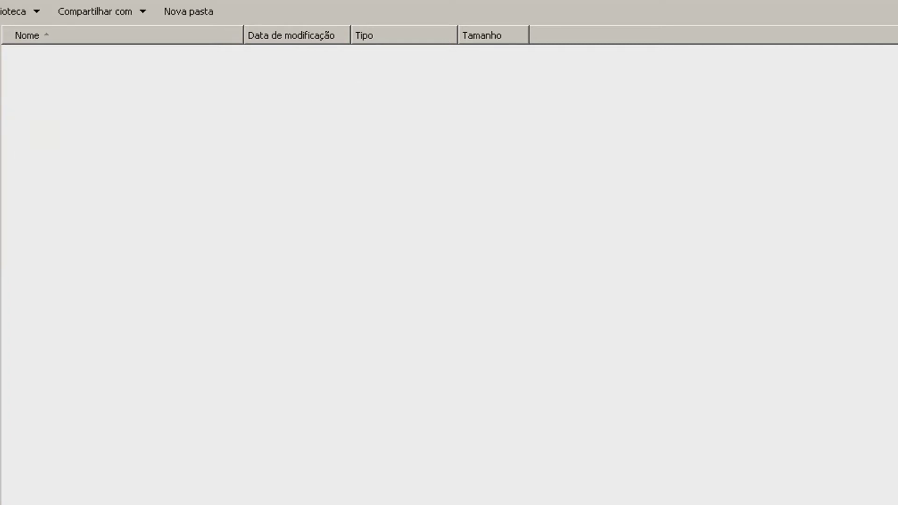
pyautogui.press('BackSpace')
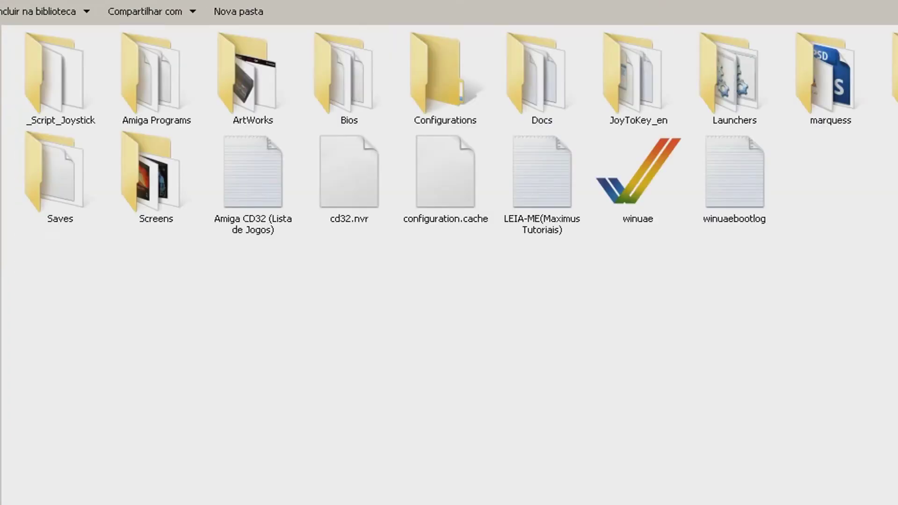
pyautogui.click(572, 345)
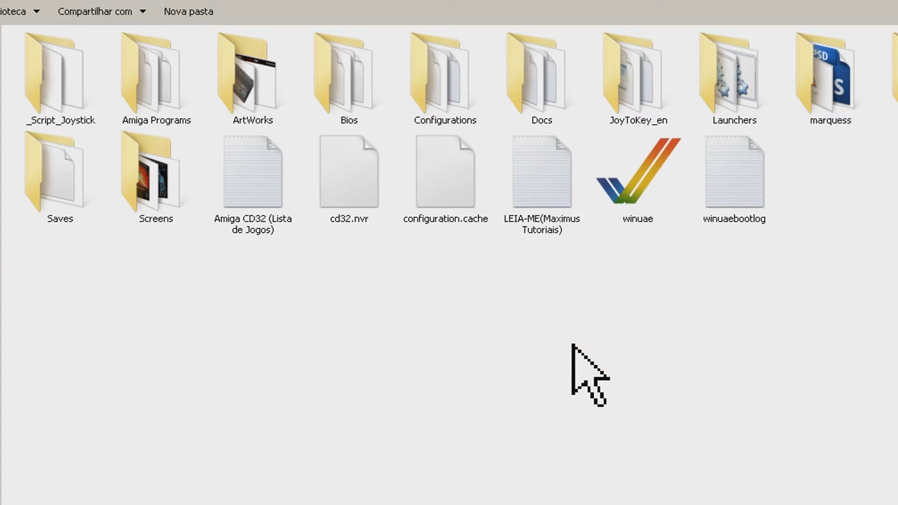
pyautogui.click(444, 82)
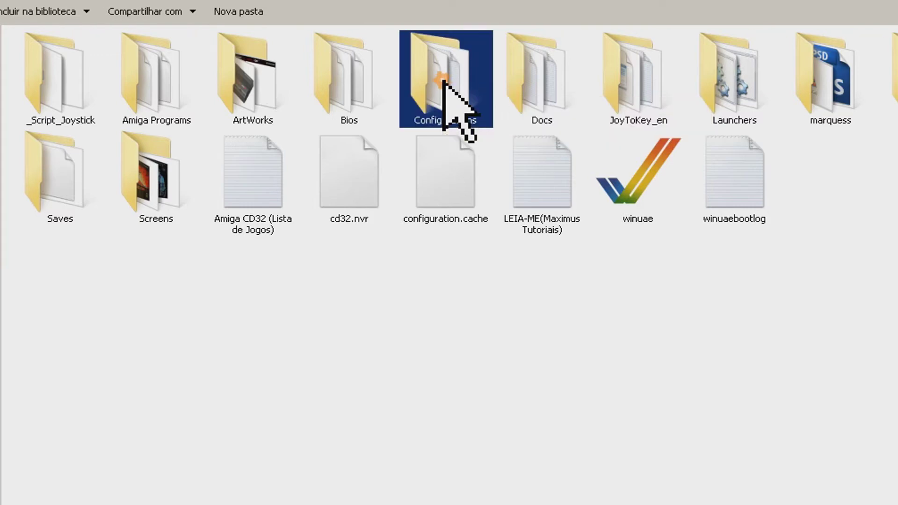
pyautogui.rightClick(443, 80)
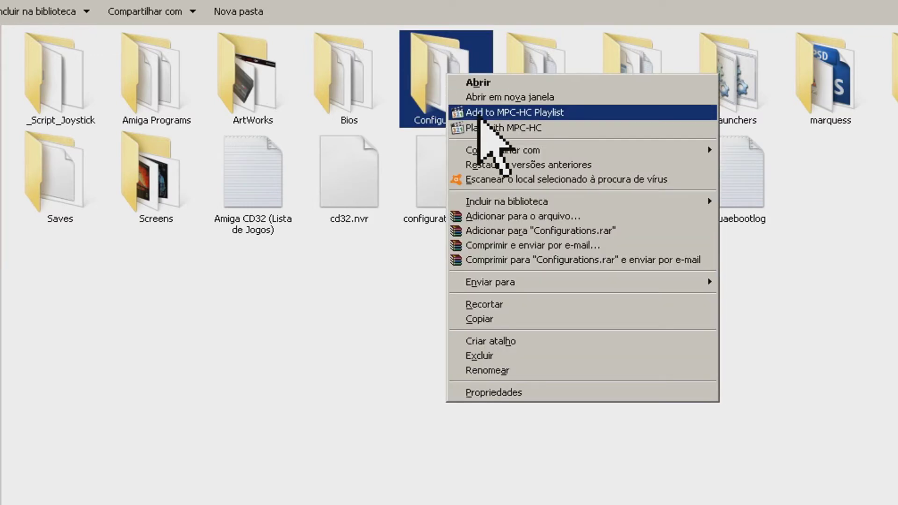
pyautogui.click(512, 96)
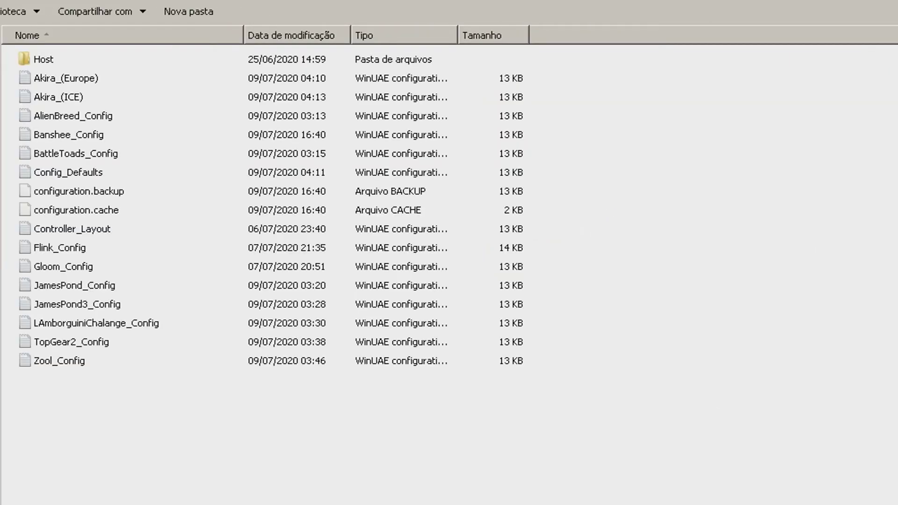
pyautogui.moveTo(423, 21); pyautogui.dragTo(2, 77)
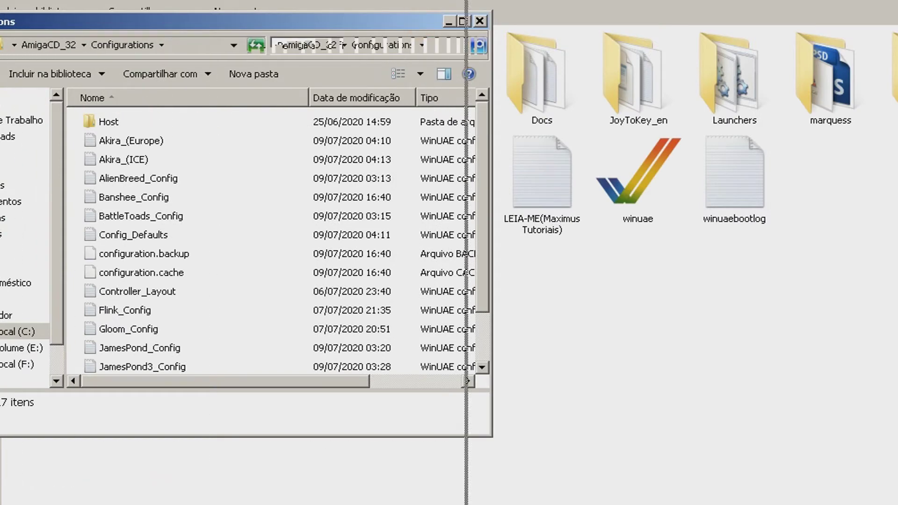
pyautogui.click(720, 101)
pyautogui.doubleClick(719, 100)
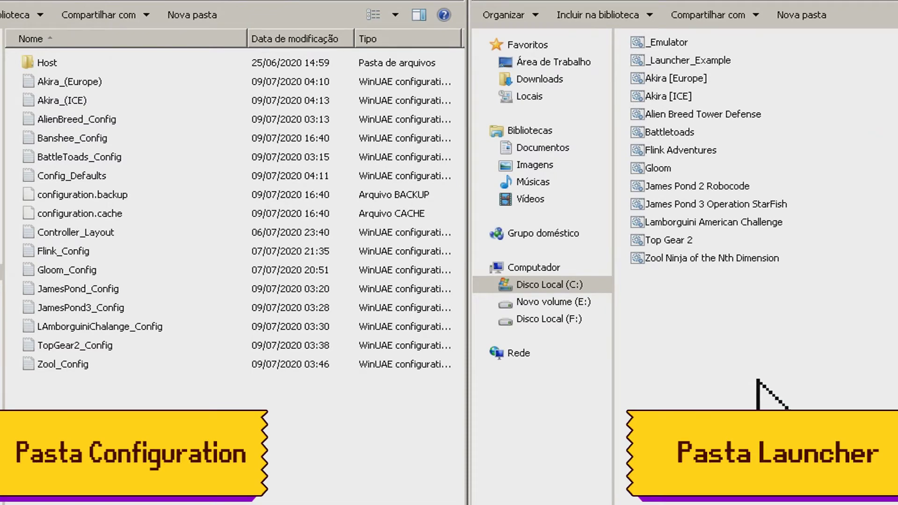
# - Duplicate the _Launcher_Example script in the Launchers folder and rename the copy Banshee [Europe]
pyautogui.click(664, 66)
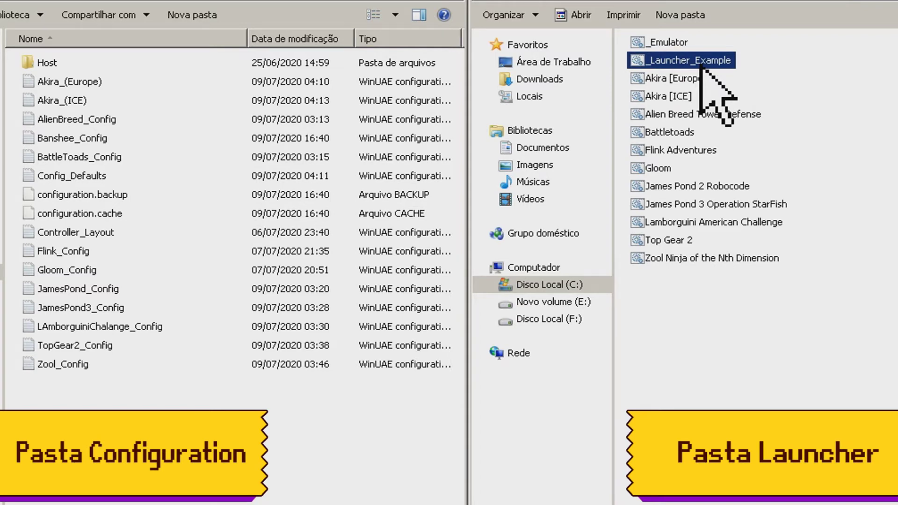
pyautogui.hotkey('ctrl', 'c')
pyautogui.hotkey('ctrl', 'v')
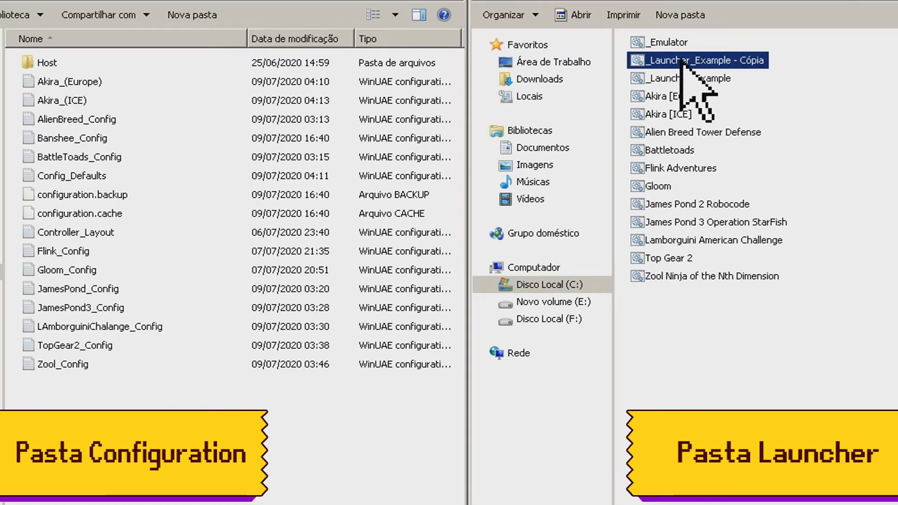
pyautogui.click(683, 62)
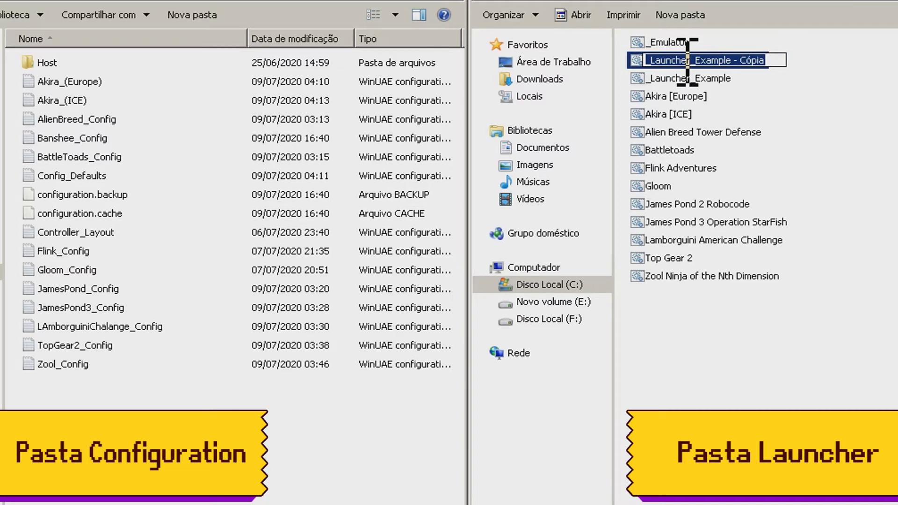
pyautogui.write('Banshee [Europe')
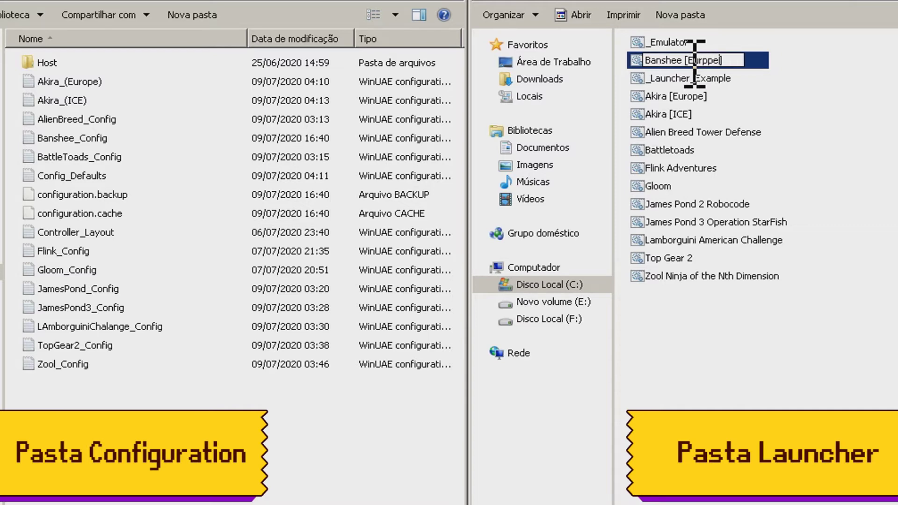
pyautogui.click(741, 332)
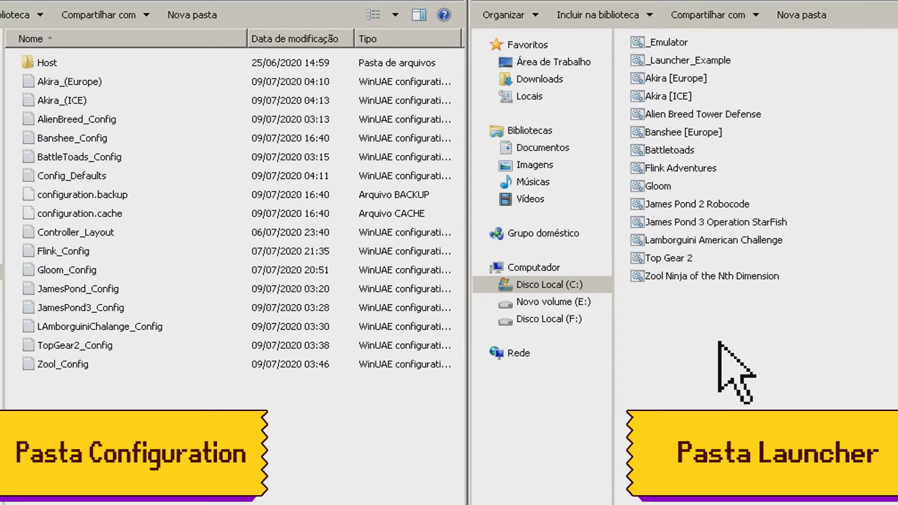
# - Open the Banshee [Europe] script for editing in Notepad and highlight its my-config placeholder
pyautogui.click(672, 134)
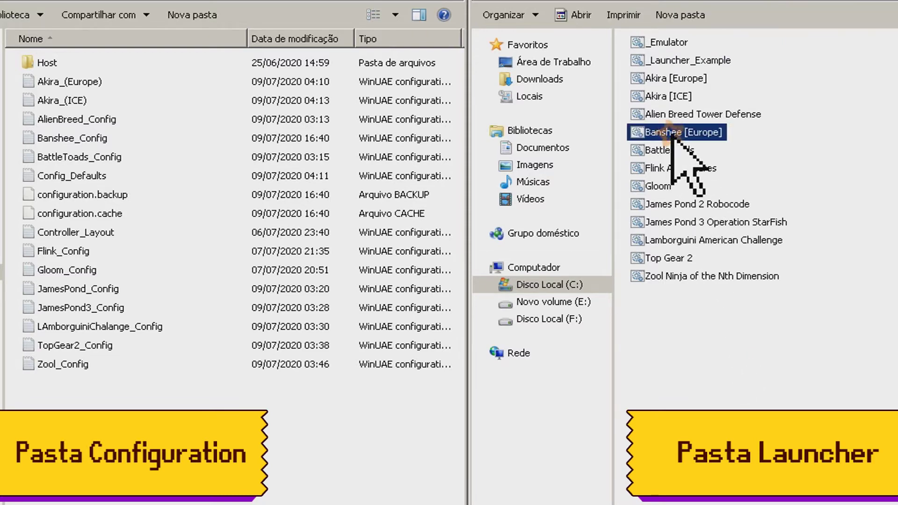
pyautogui.rightClick(672, 134)
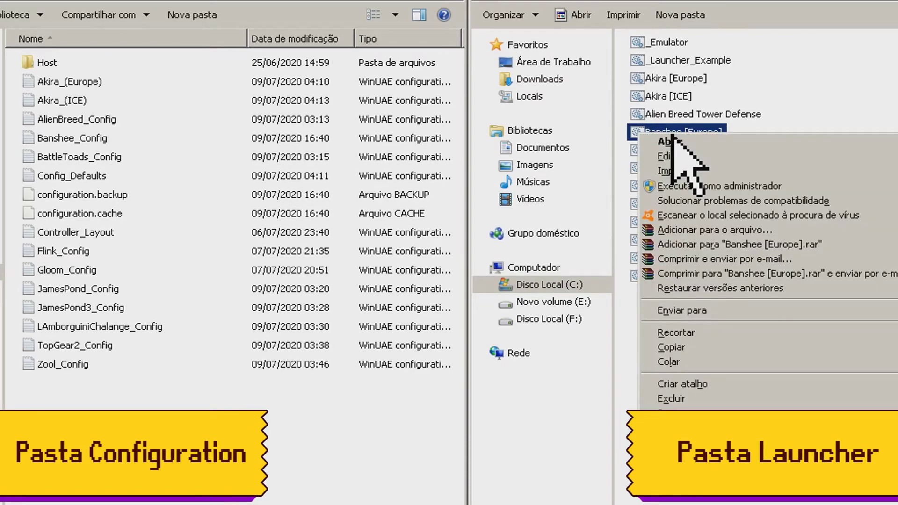
pyautogui.click(669, 156)
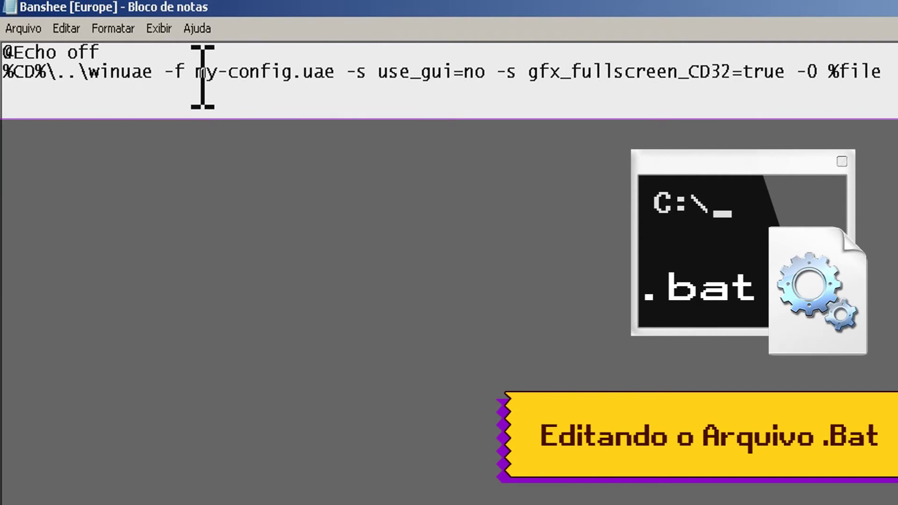
pyautogui.moveTo(202, 76); pyautogui.dragTo(295, 77)
pyautogui.moveTo(201, 77); pyautogui.dragTo(301, 75)
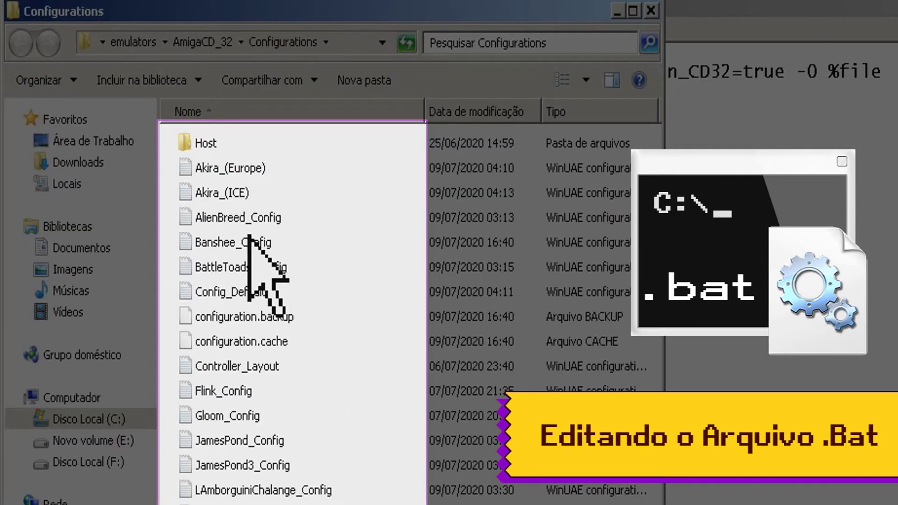
# - Copy the Banshee_Config name from the Configurations folder, replace my-config in the script with it while keeping the .uae extension, and save
pyautogui.click(217, 246)
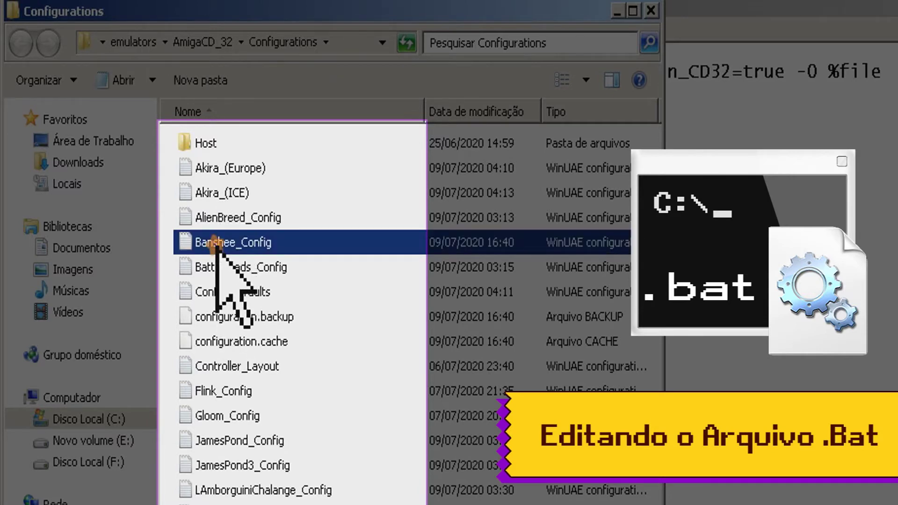
pyautogui.click(217, 244)
pyautogui.hotkey('ctrl', 'c')
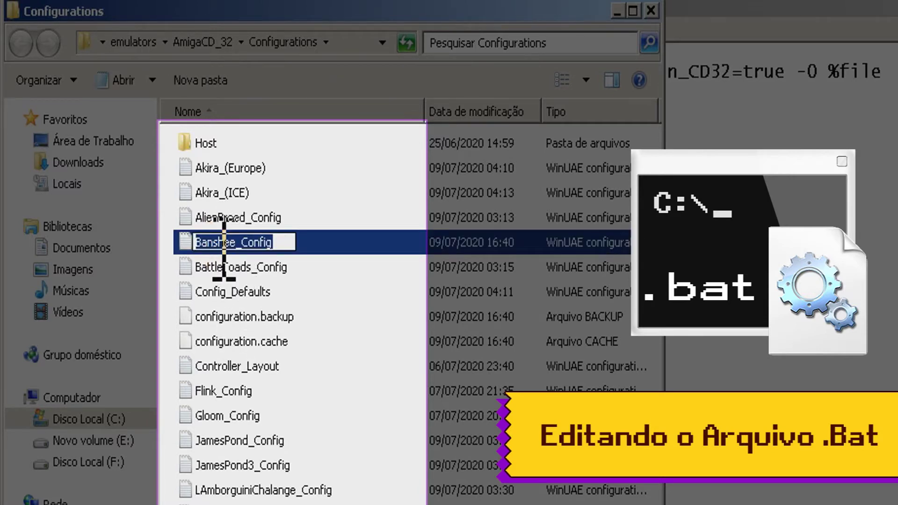
pyautogui.press('Escape')
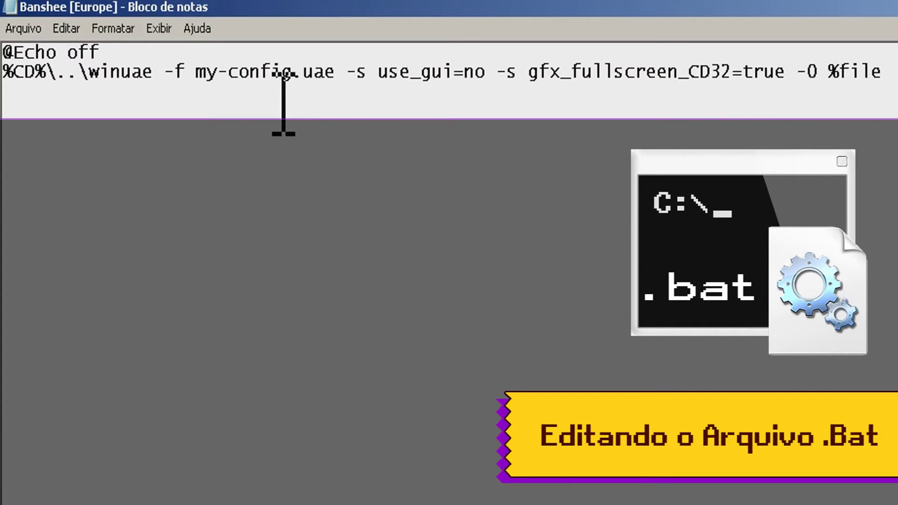
pyautogui.moveTo(197, 79); pyautogui.dragTo(296, 79)
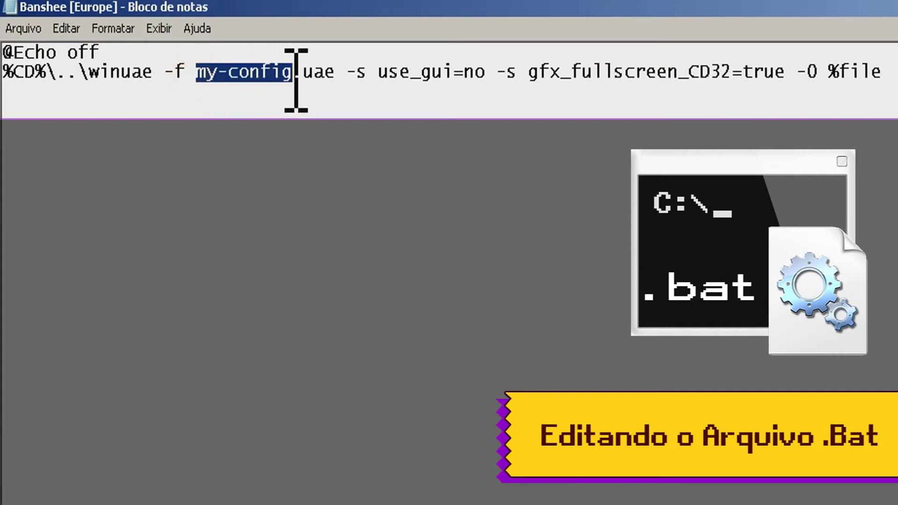
pyautogui.hotkey('ctrl', 'v')
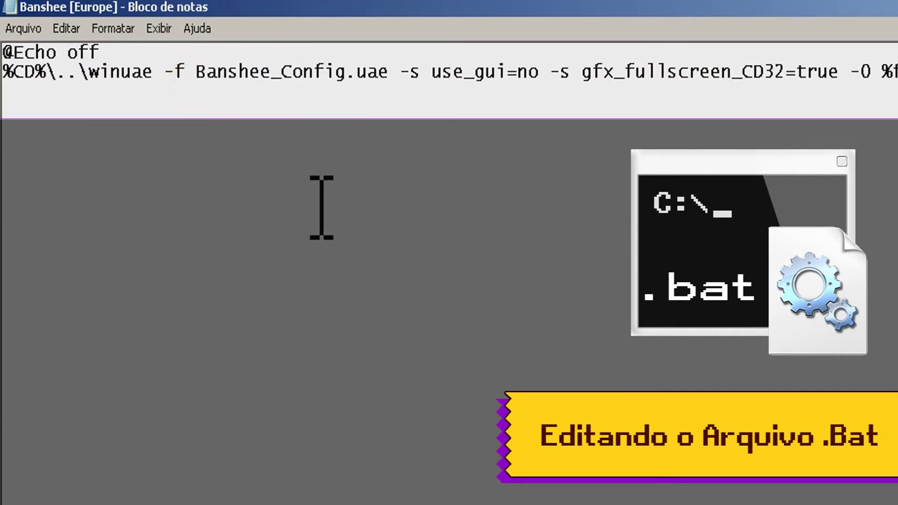
pyautogui.moveTo(347, 75); pyautogui.dragTo(391, 79)
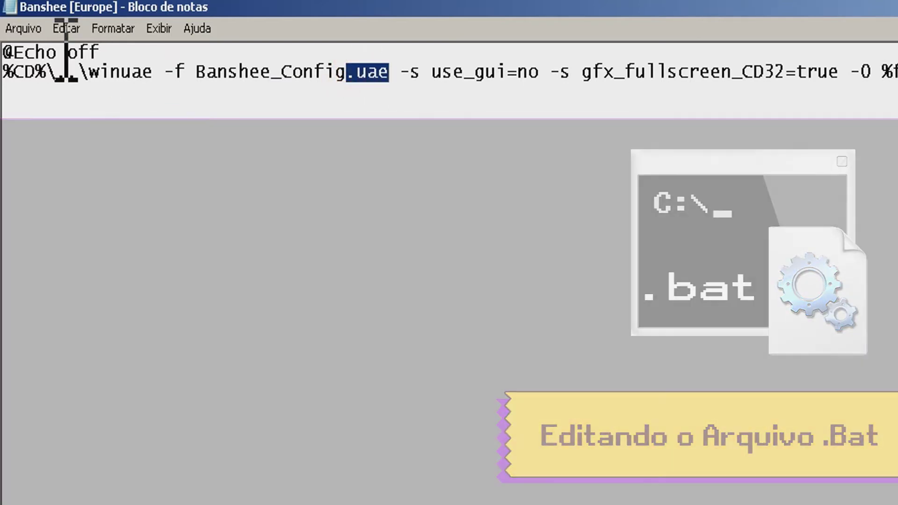
pyautogui.click(29, 30)
pyautogui.click(40, 90)
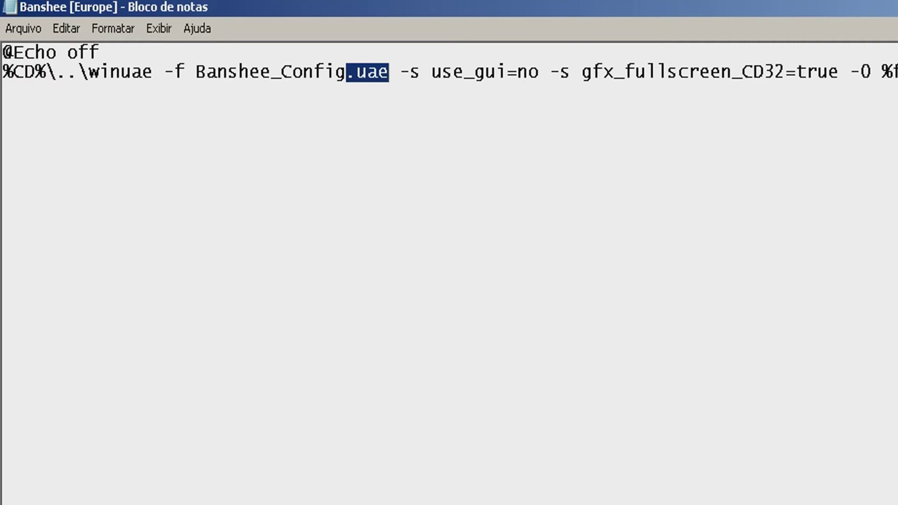
pyautogui.click(752, 363)
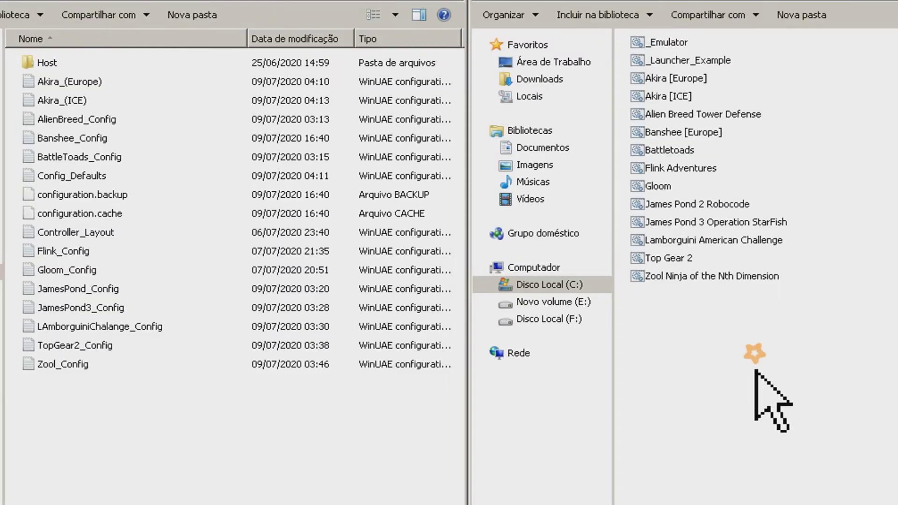
pyautogui.click(690, 133)
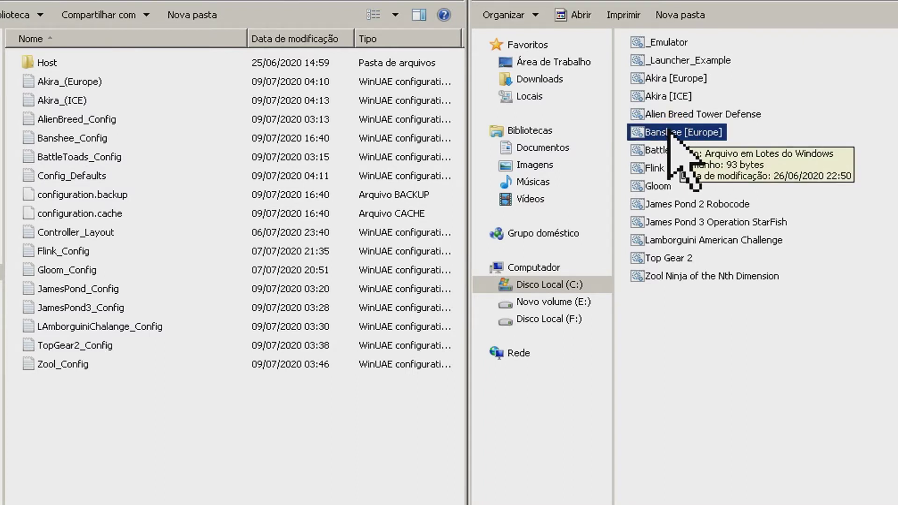
pyautogui.moveTo(809, 476); pyautogui.dragTo(654, 58)
pyautogui.click(696, 369)
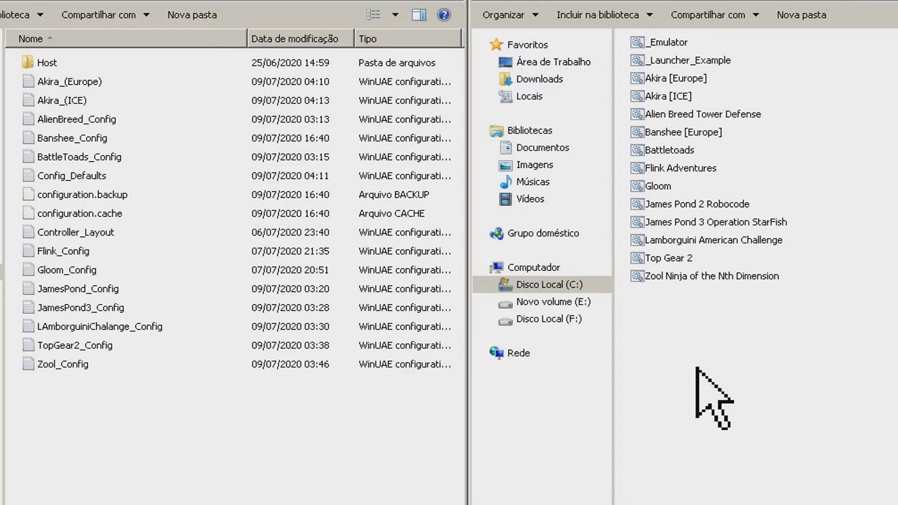
pyautogui.click(53, 255)
pyautogui.moveTo(832, 430); pyautogui.dragTo(658, 33)
pyautogui.click(747, 358)
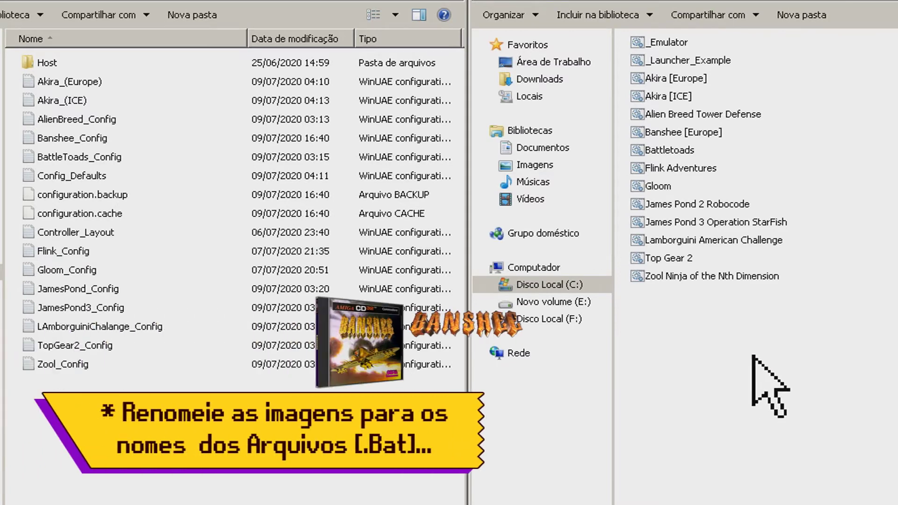
pyautogui.click(673, 134)
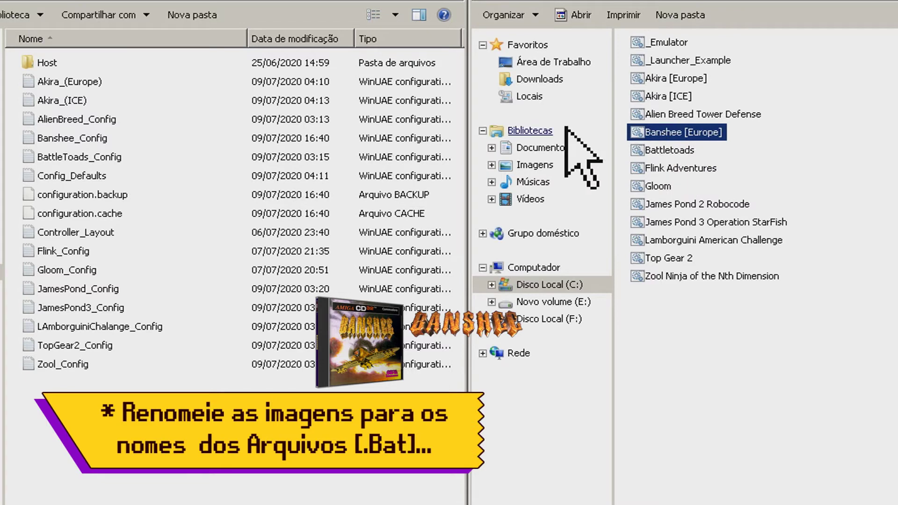
# - Switch the Configurations window to the Banshee (Europe) folder inside AmigaCD_32's Roms folder and select the JPEG image
pyautogui.press('BackSpace')
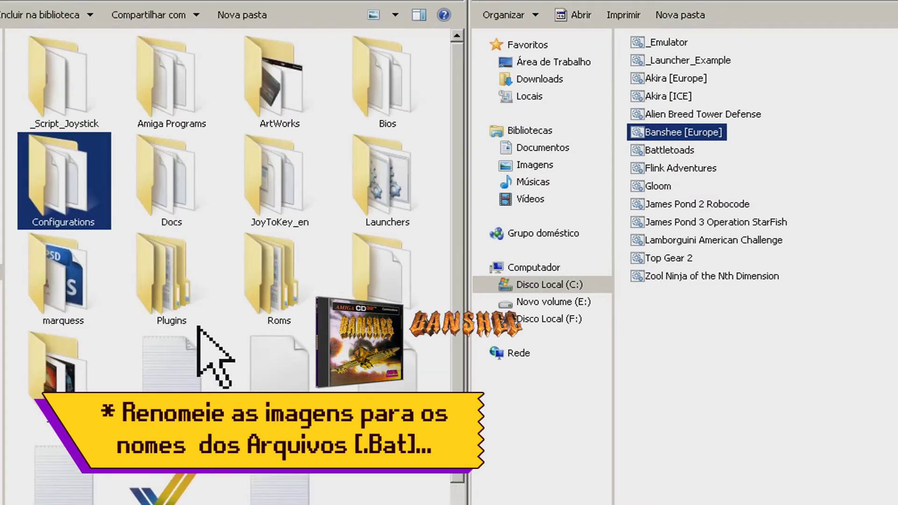
pyautogui.click(277, 282)
pyautogui.doubleClick(278, 282)
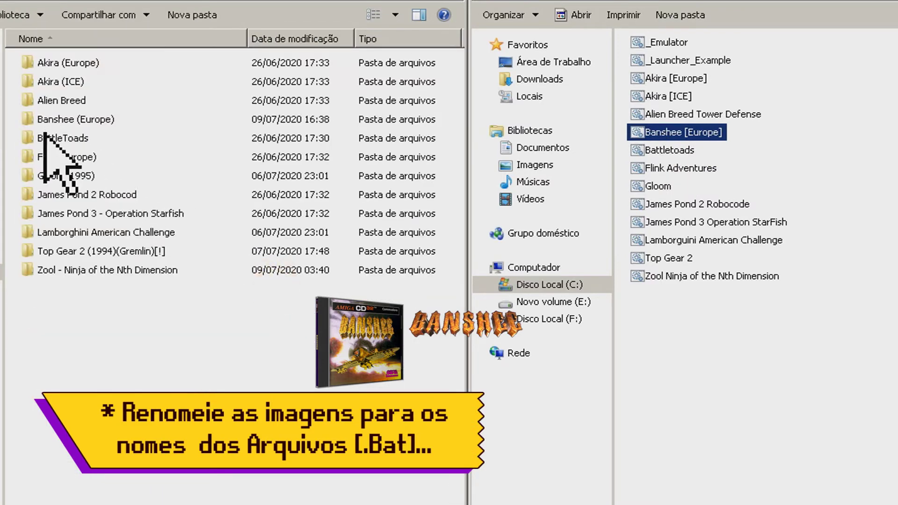
pyautogui.doubleClick(54, 121)
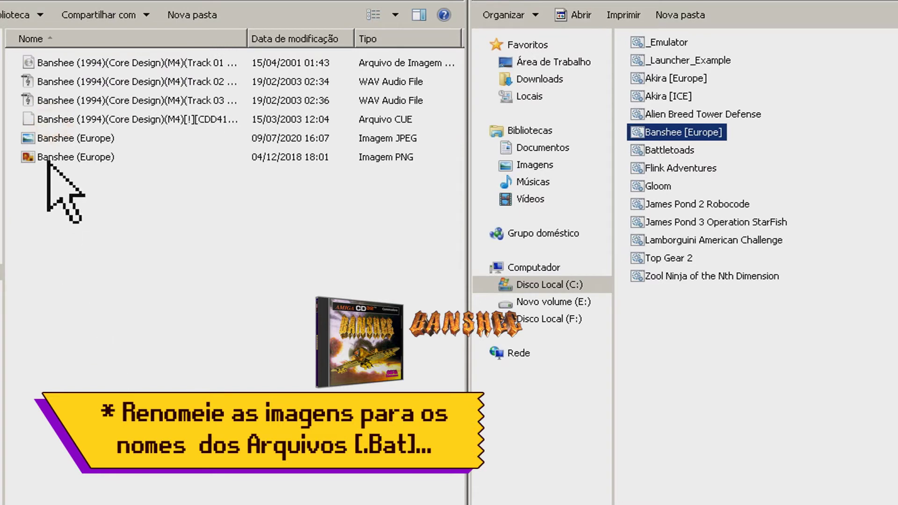
pyautogui.click(57, 138)
pyautogui.click(55, 157)
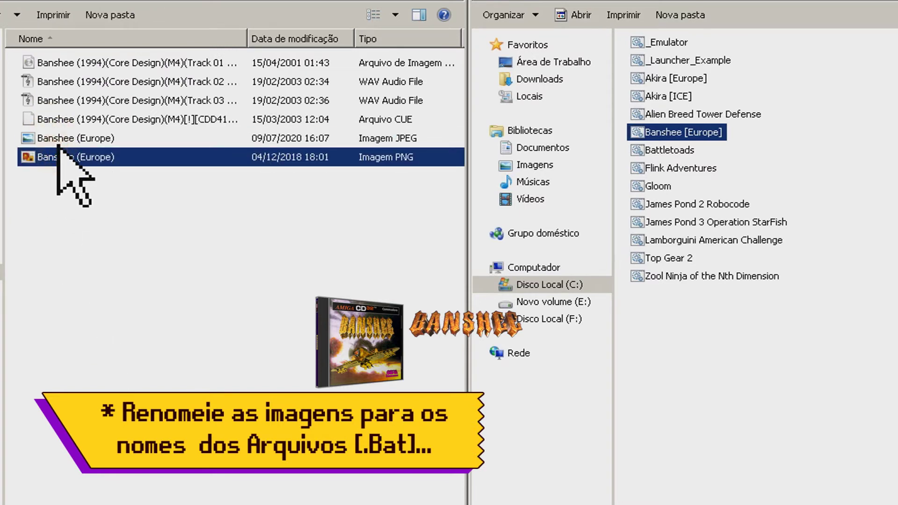
pyautogui.click(67, 139)
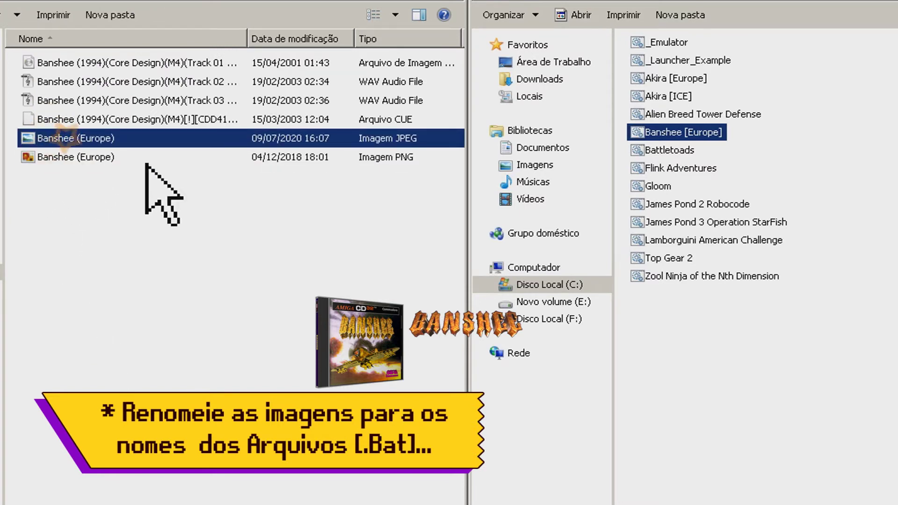
# - Copy the Banshee [Europe] script's name and rename the game's JPEG image with it
pyautogui.click(670, 133)
pyautogui.hotkey('ctrl', 'c')
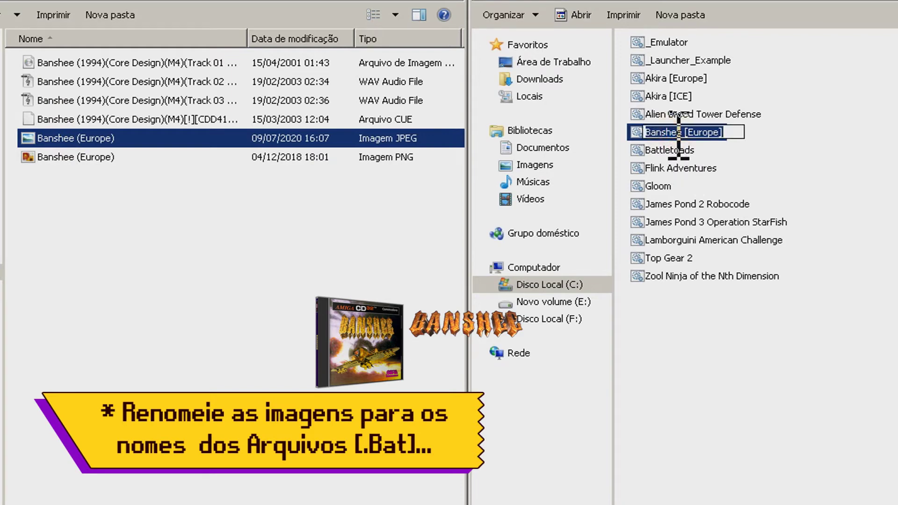
pyautogui.click(712, 377)
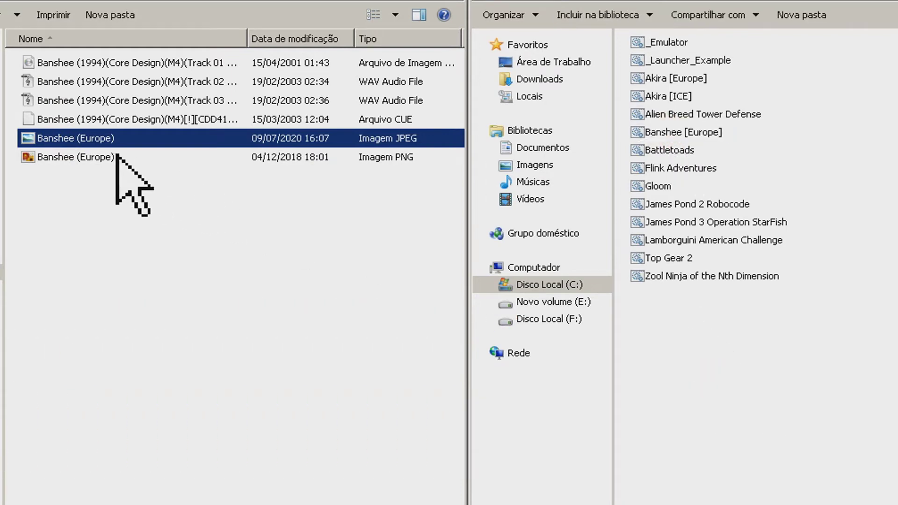
pyautogui.click(70, 142)
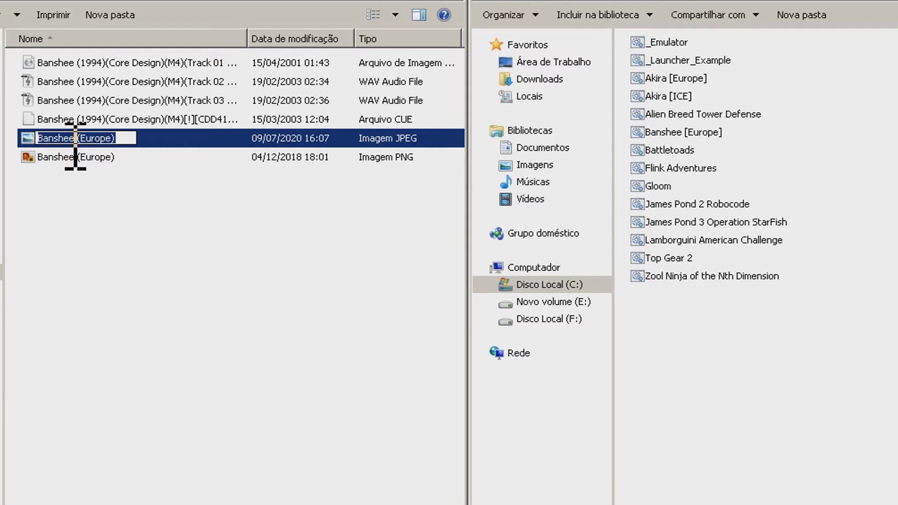
pyautogui.hotkey('ctrl', 'v')
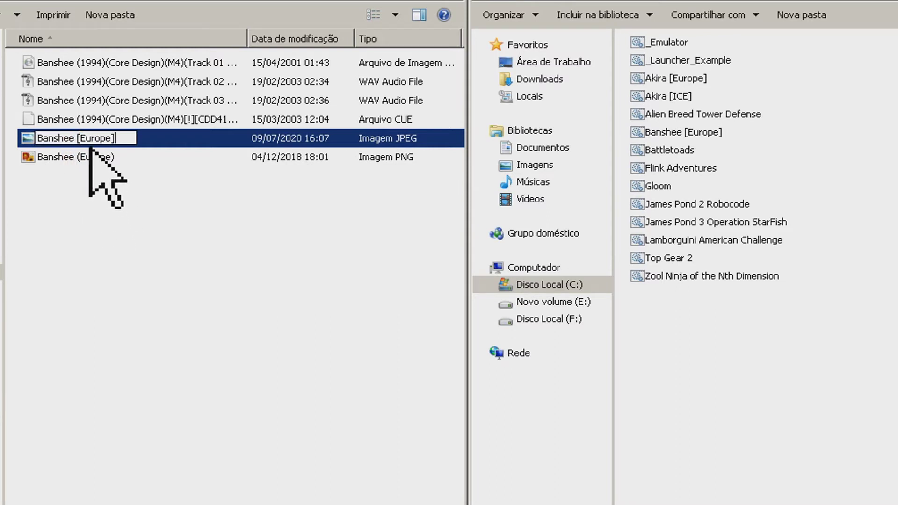
pyautogui.click(104, 197)
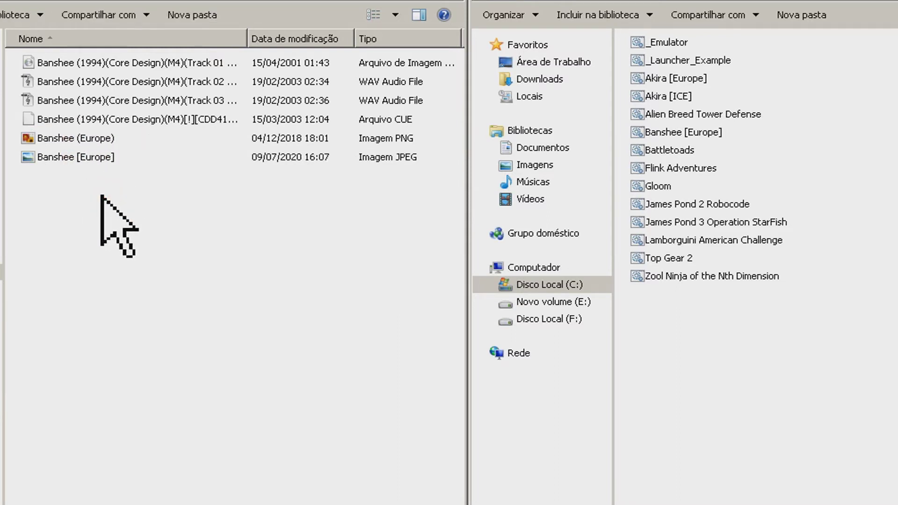
# - Rename the game's PNG image Banshee [Europe] to match the launcher script
pyautogui.click(670, 133)
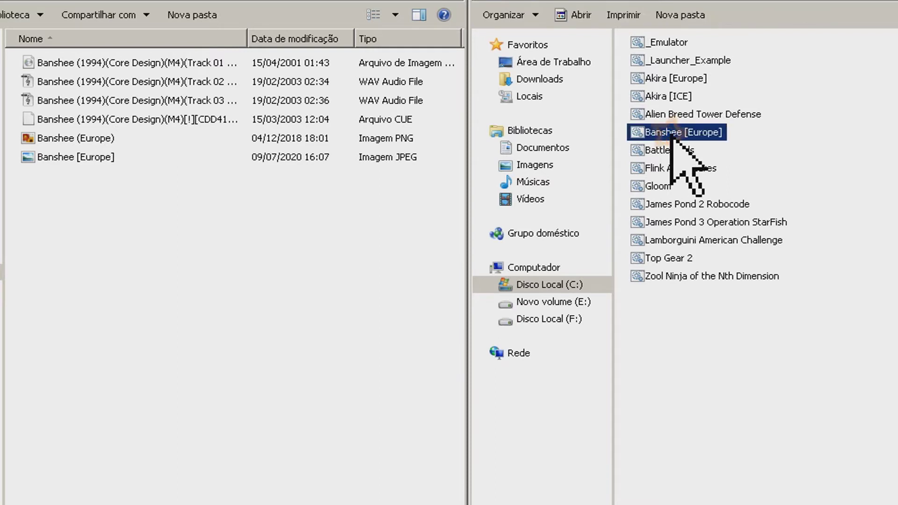
pyautogui.click(674, 378)
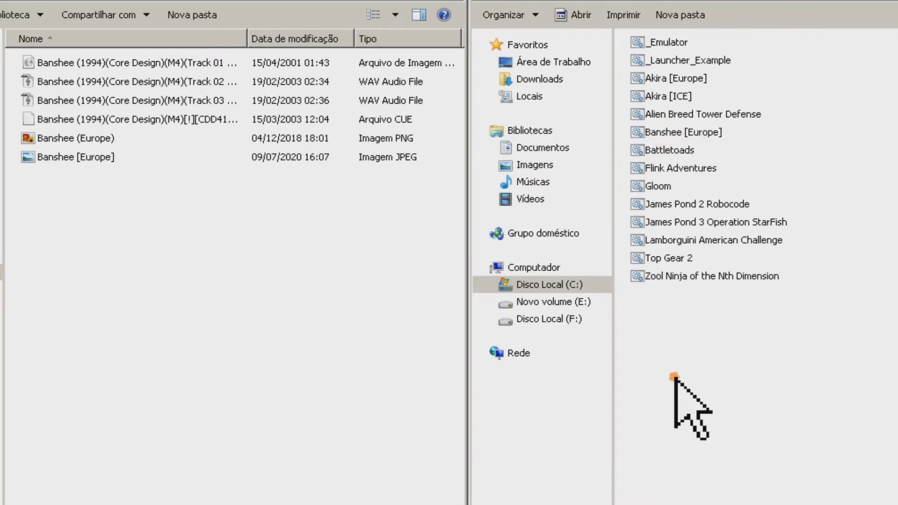
pyautogui.click(70, 156)
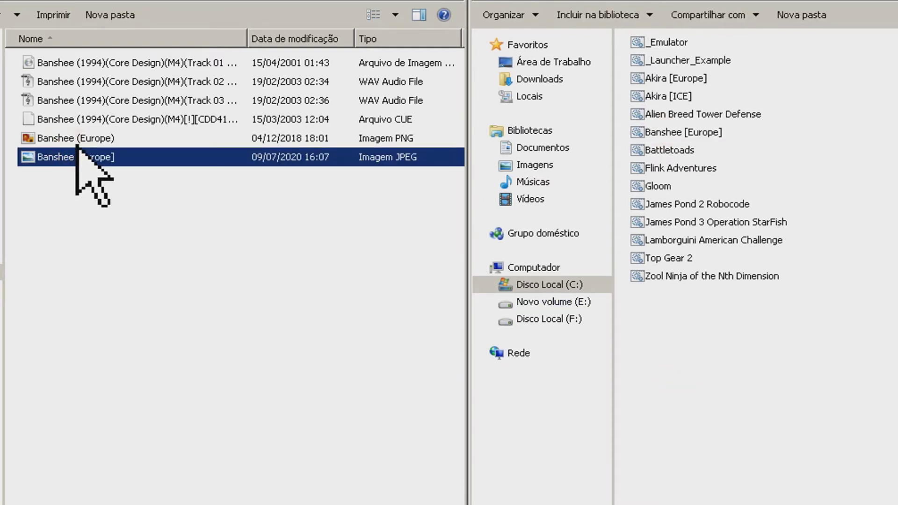
pyautogui.click(76, 144)
pyautogui.click(83, 140)
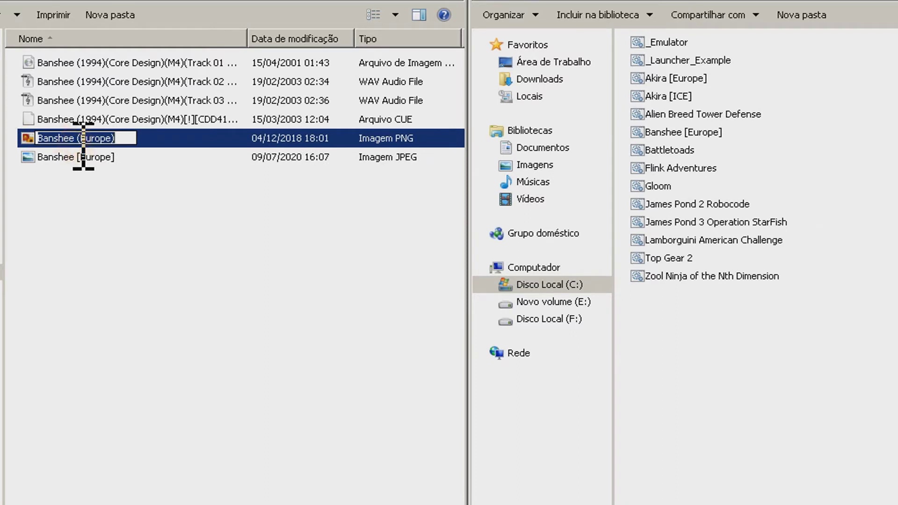
pyautogui.click(105, 247)
pyautogui.click(58, 158)
pyautogui.click(58, 139)
pyautogui.click(59, 157)
pyautogui.click(58, 137)
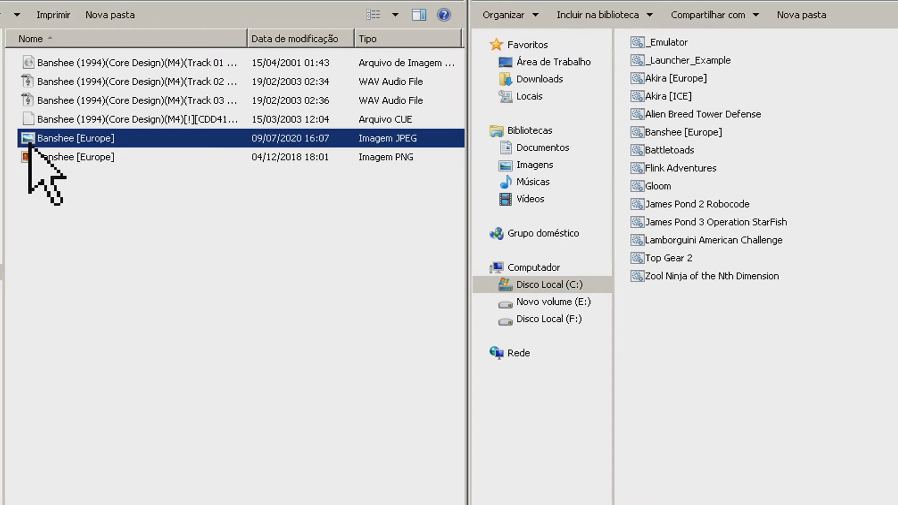
pyautogui.click(38, 159)
pyautogui.click(62, 138)
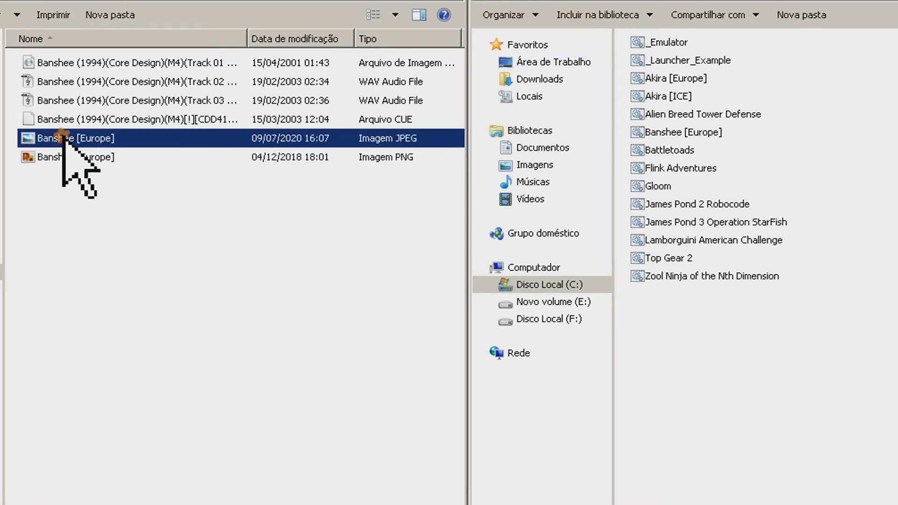
pyautogui.click(62, 157)
pyautogui.click(62, 138)
pyautogui.click(65, 157)
pyautogui.click(68, 137)
pyautogui.click(65, 157)
pyautogui.click(64, 138)
pyautogui.click(64, 157)
pyautogui.click(63, 138)
pyautogui.click(49, 156)
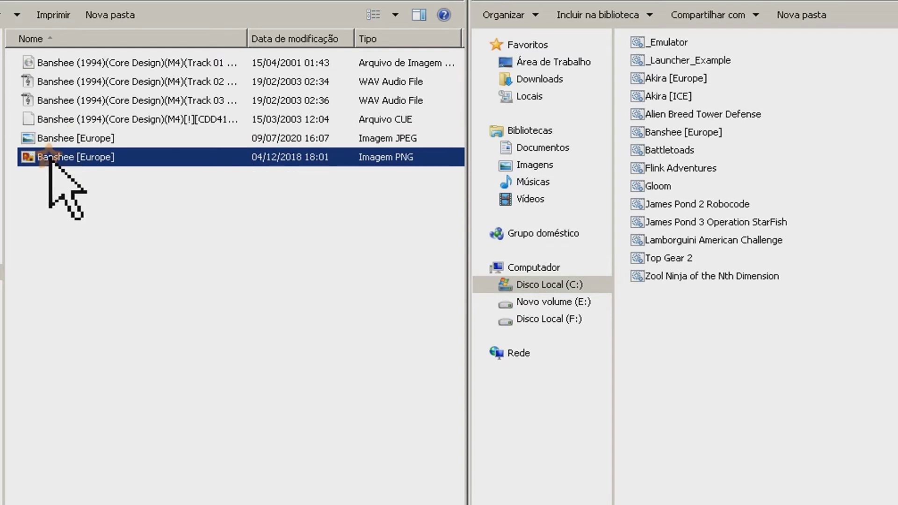
# - Move the Banshee [Europe] PNG image from the game's Roms folder into AmigaCD_32's marquess folder
pyautogui.click(101, 203)
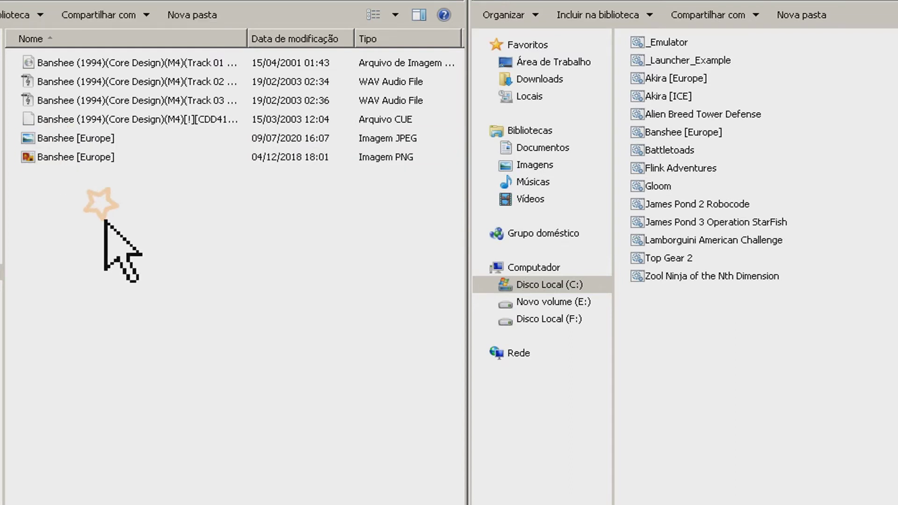
pyautogui.click(63, 159)
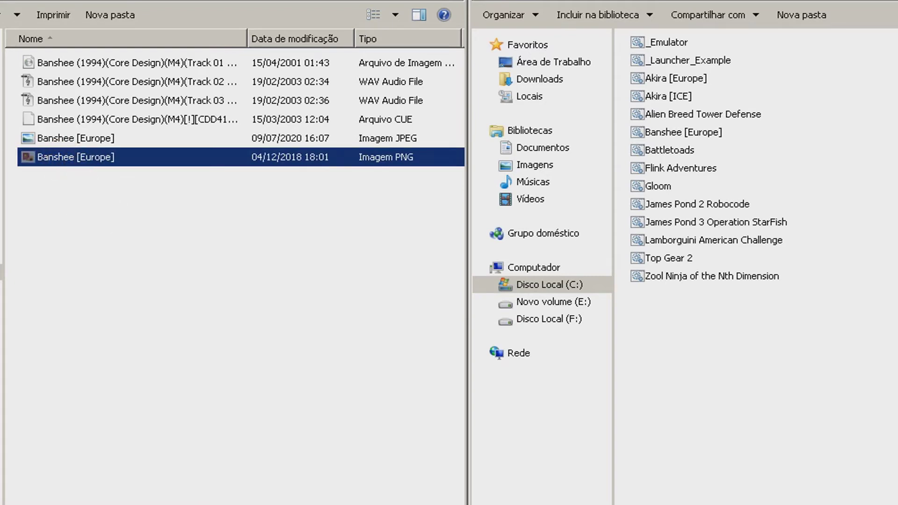
pyautogui.press('BackSpace')
pyautogui.press('BackSpace')
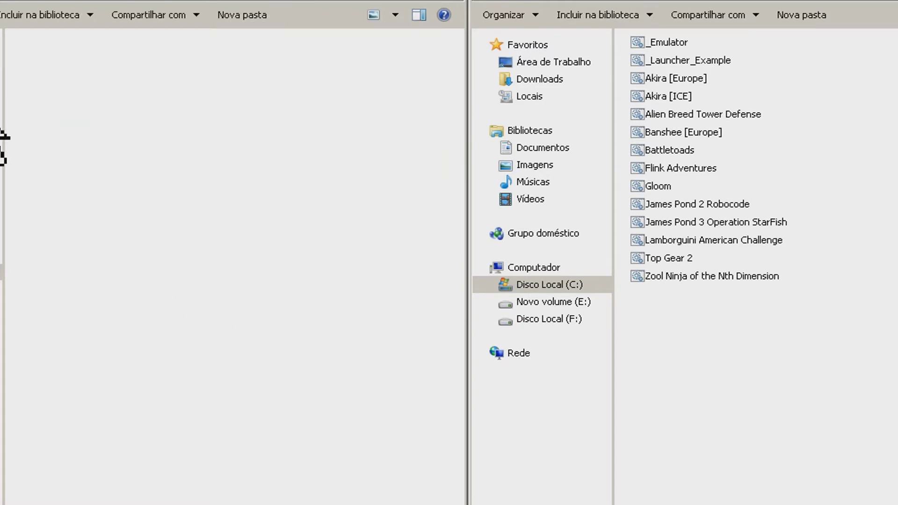
pyautogui.press('Return')
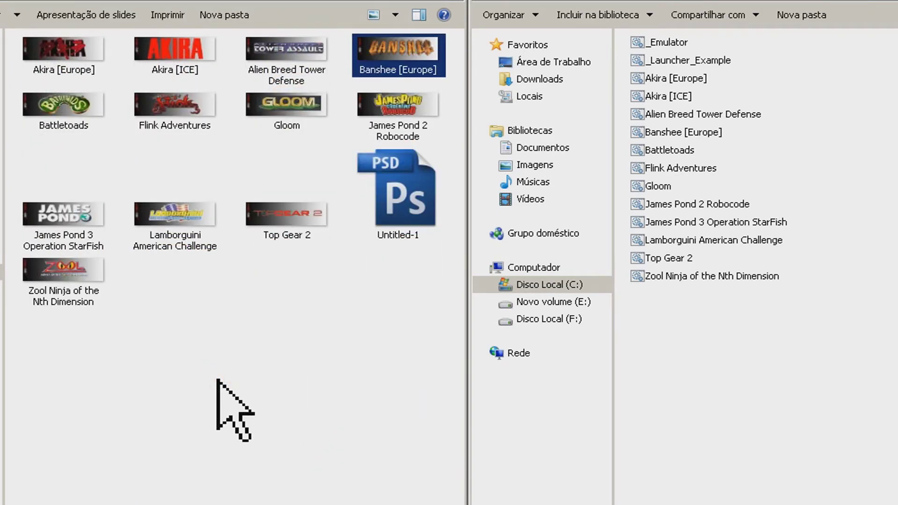
pyautogui.click(217, 380)
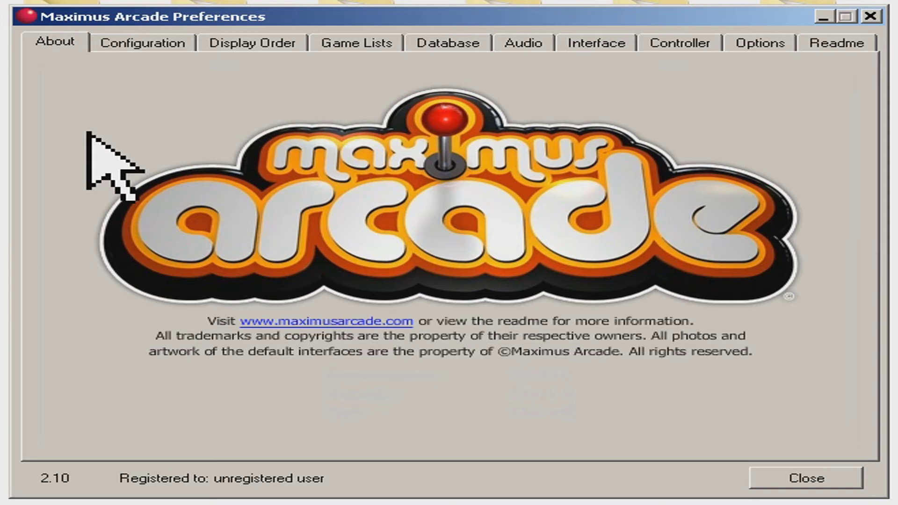
# - Open the emulator configuration in Maximus Arcade Preferences and choose Commodore Amiga as the system to configure
pyautogui.click(132, 41)
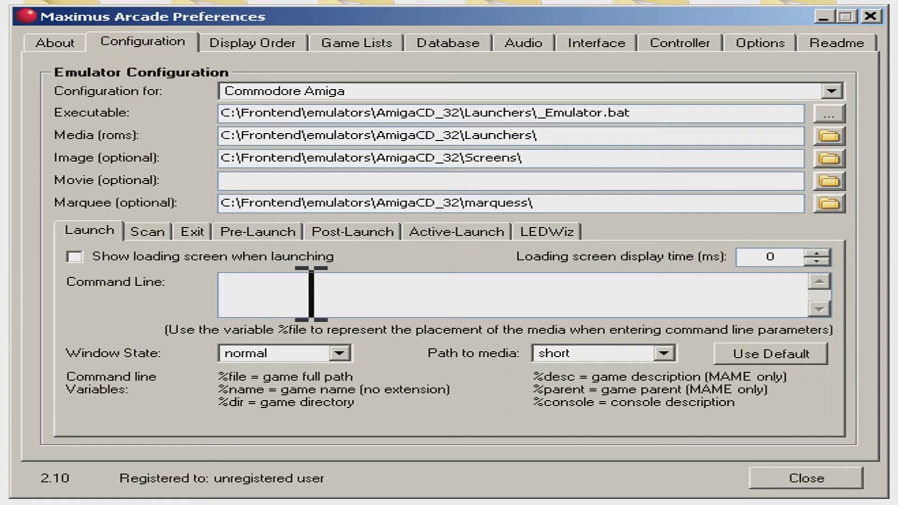
pyautogui.click(831, 91)
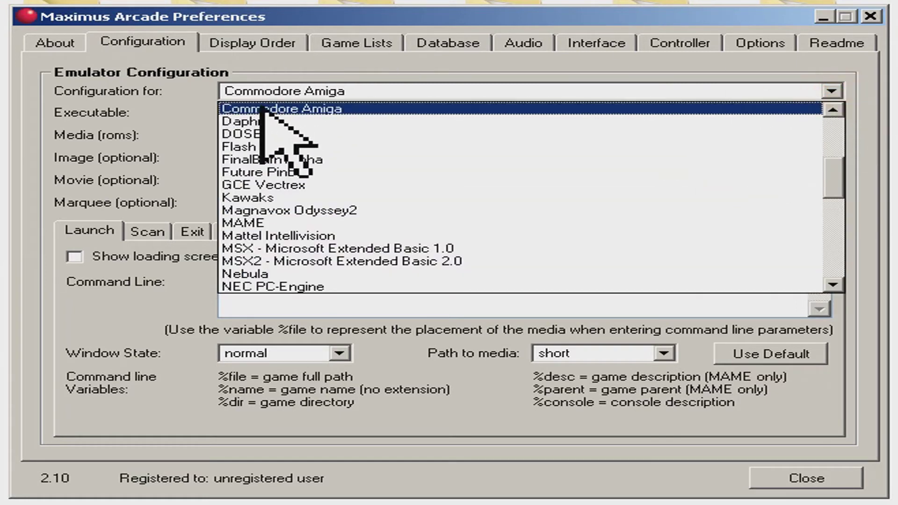
pyautogui.click(237, 109)
pyautogui.click(257, 288)
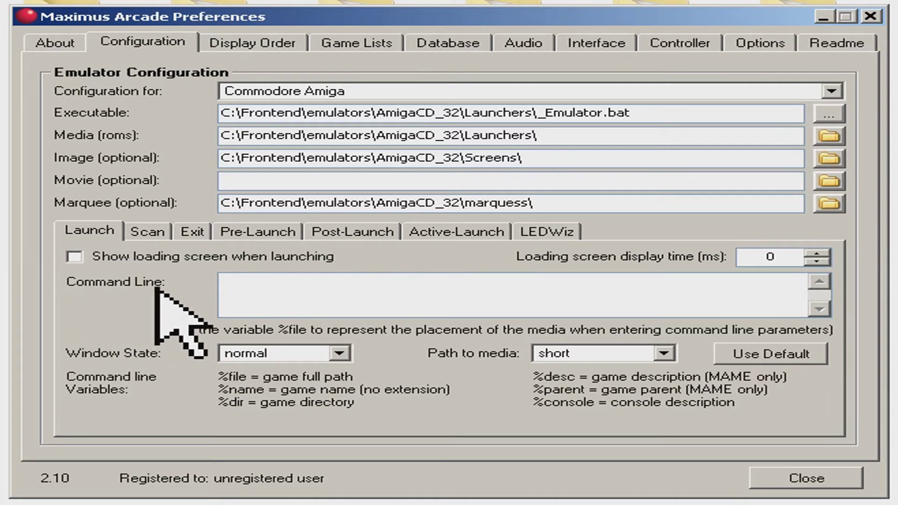
# - Browse for the Commodore Amiga executable in AmigaCD_32's Launchers folder
pyautogui.click(837, 117)
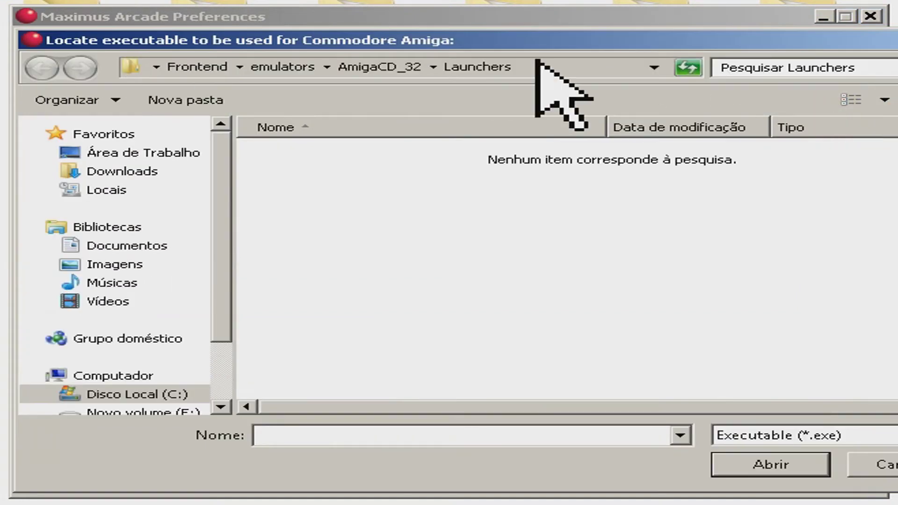
pyautogui.click(365, 67)
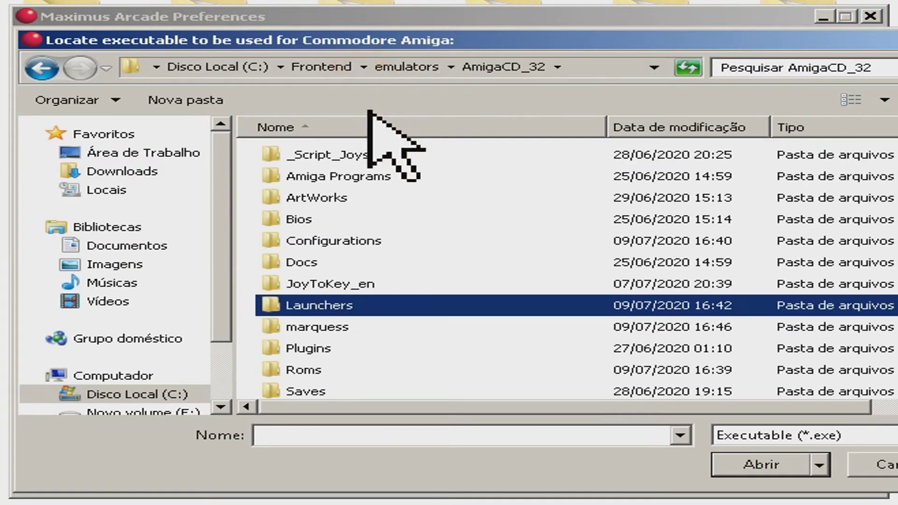
pyautogui.click(305, 326)
pyautogui.click(300, 307)
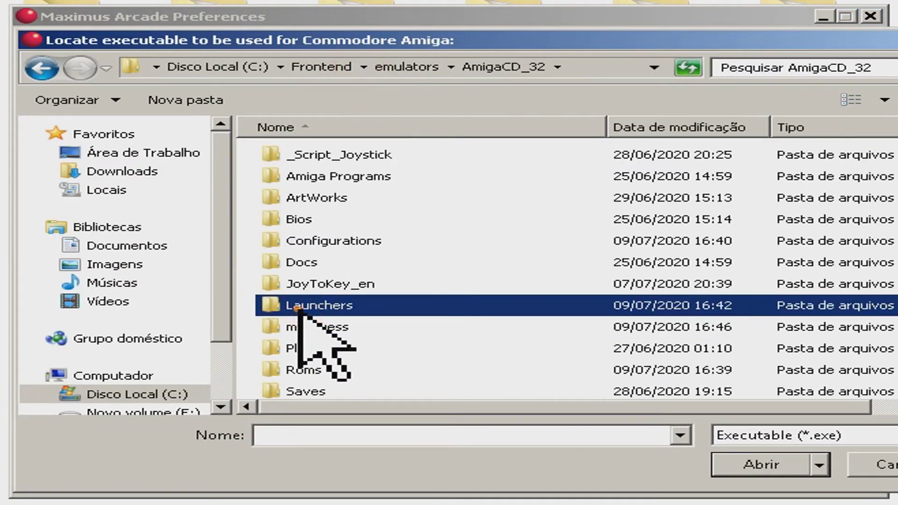
pyautogui.doubleClick(300, 306)
# - List all file types with the * filter and set _Emulator as the Commodore Amiga executable
pyautogui.click(365, 437)
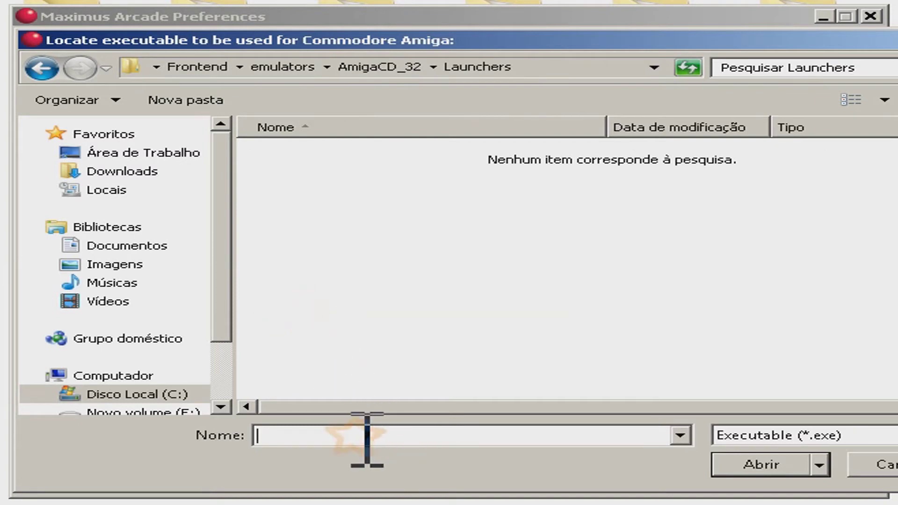
pyautogui.press('Return')
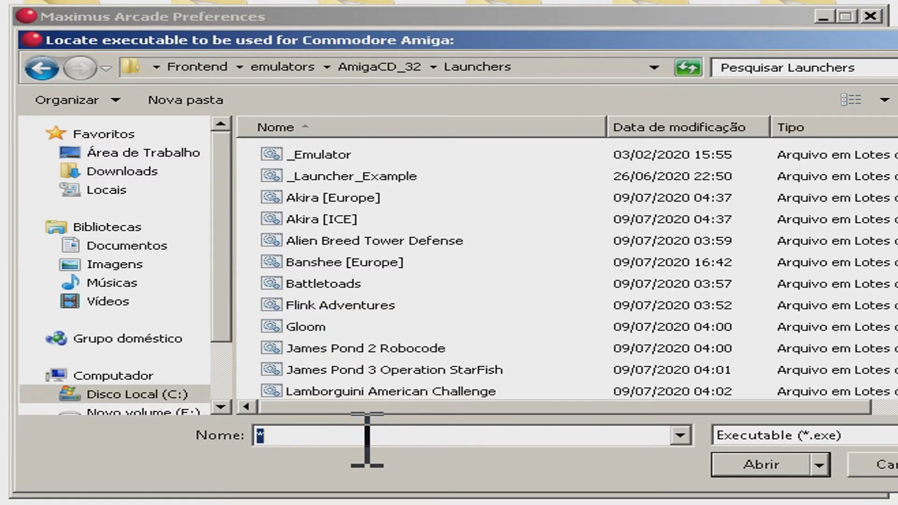
pyautogui.scroll(-1, 561, 269)
pyautogui.scroll(1, 562, 269)
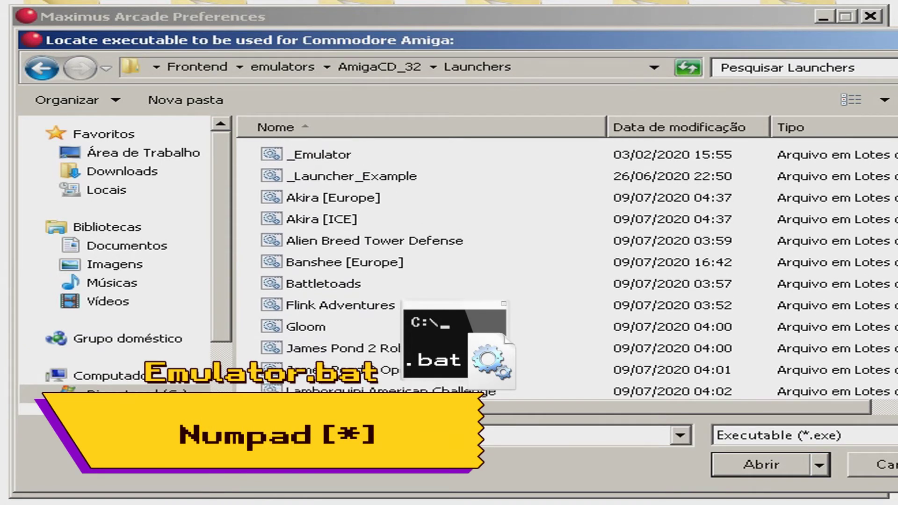
pyautogui.click(349, 154)
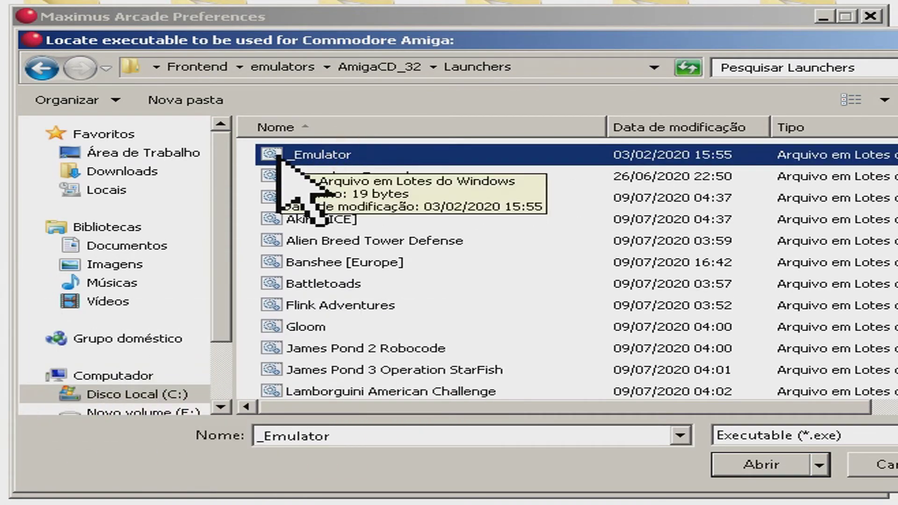
pyautogui.click(742, 465)
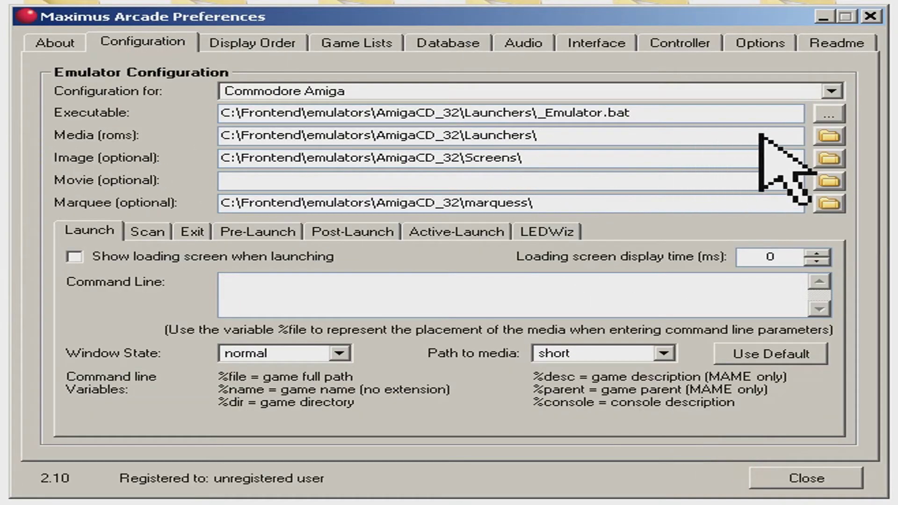
# - Set the media (roms) location to AmigaCD_32's Launchers folder
pyautogui.click(829, 135)
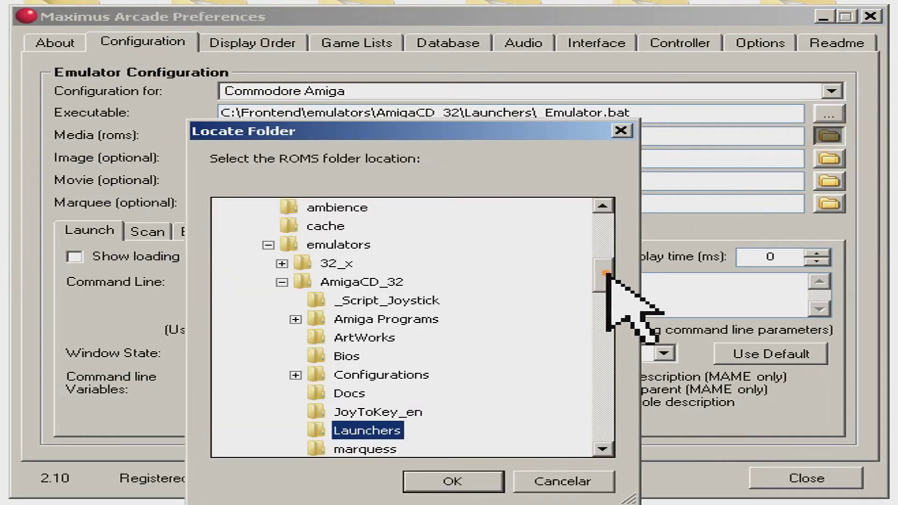
pyautogui.moveTo(608, 262); pyautogui.dragTo(611, 276)
pyautogui.click(364, 351)
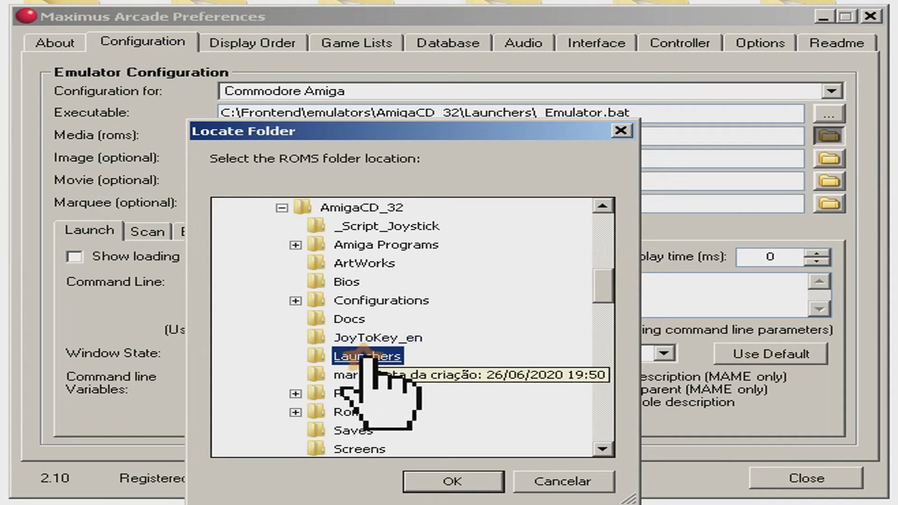
pyautogui.click(463, 482)
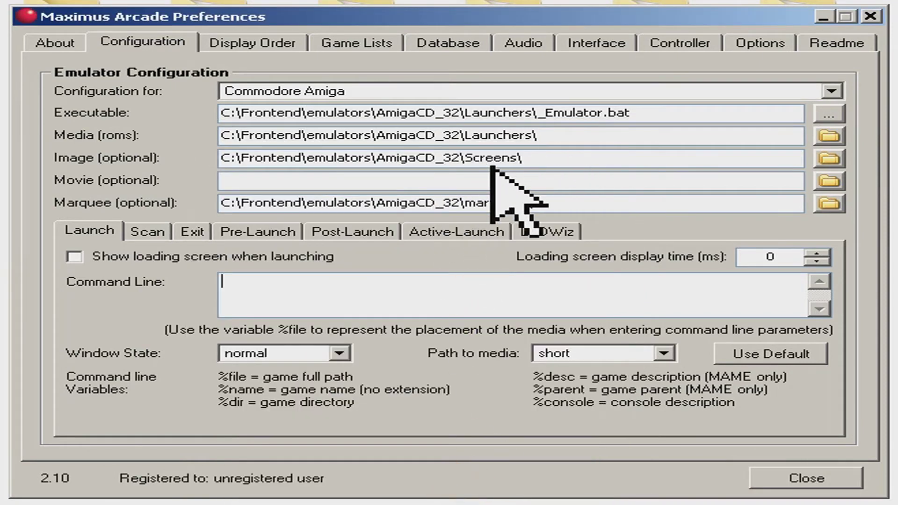
# - Set the image location to AmigaCD_32's Screens folder
pyautogui.click(831, 163)
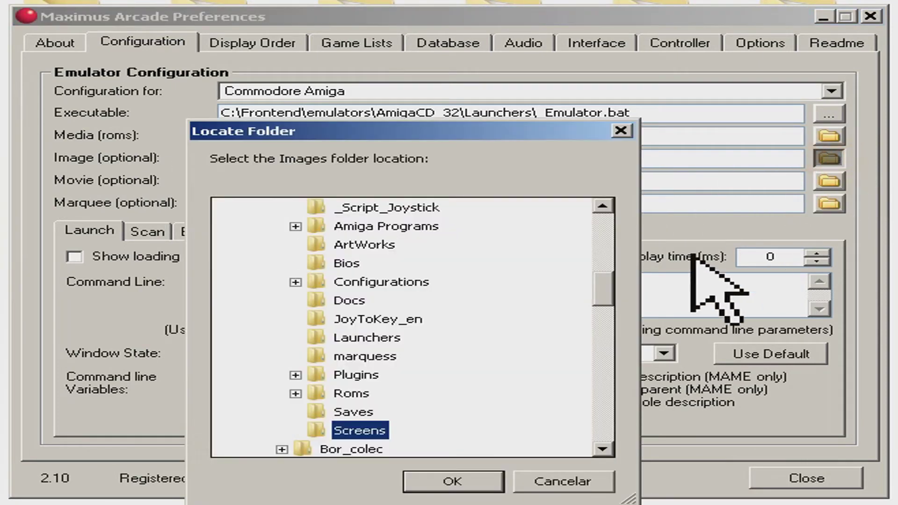
pyautogui.scroll(-2, 608, 295)
pyautogui.click(375, 299)
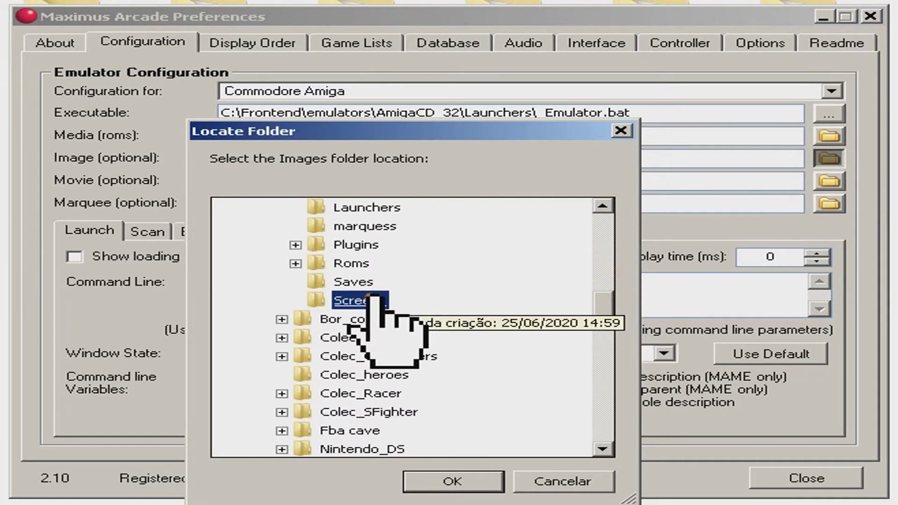
pyautogui.click(455, 483)
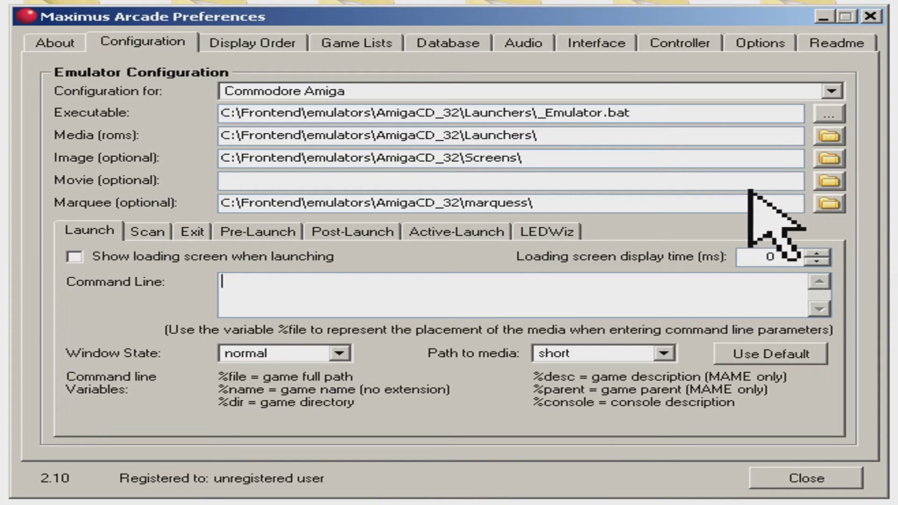
# - Set the marquee location to AmigaCD_32's marquess folder
pyautogui.click(830, 204)
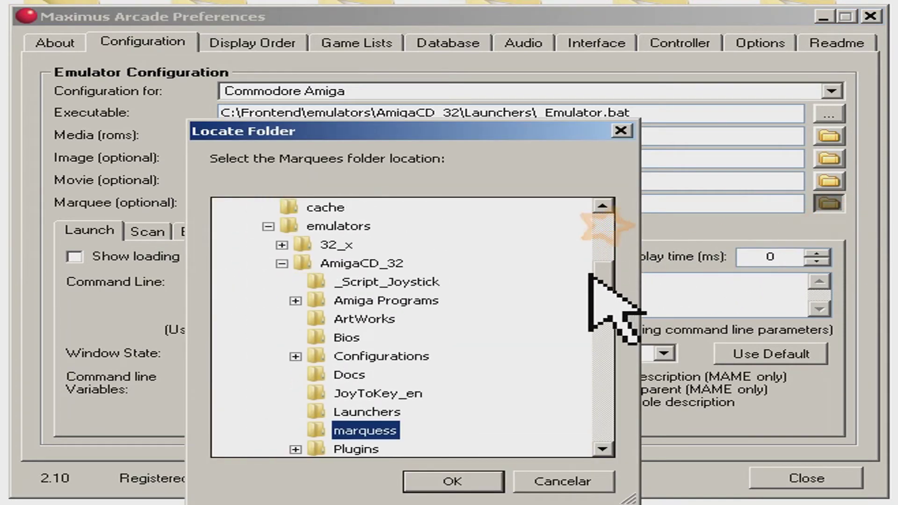
pyautogui.scroll(-3, 602, 309)
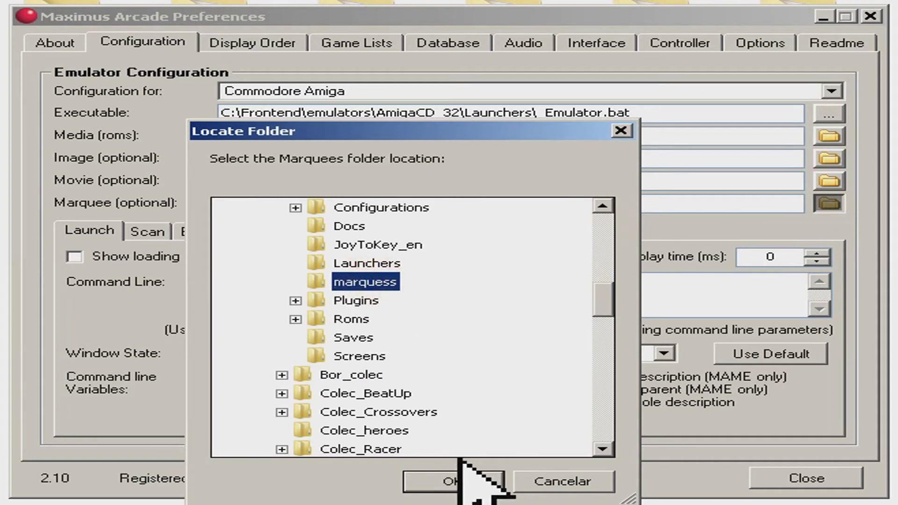
pyautogui.click(457, 482)
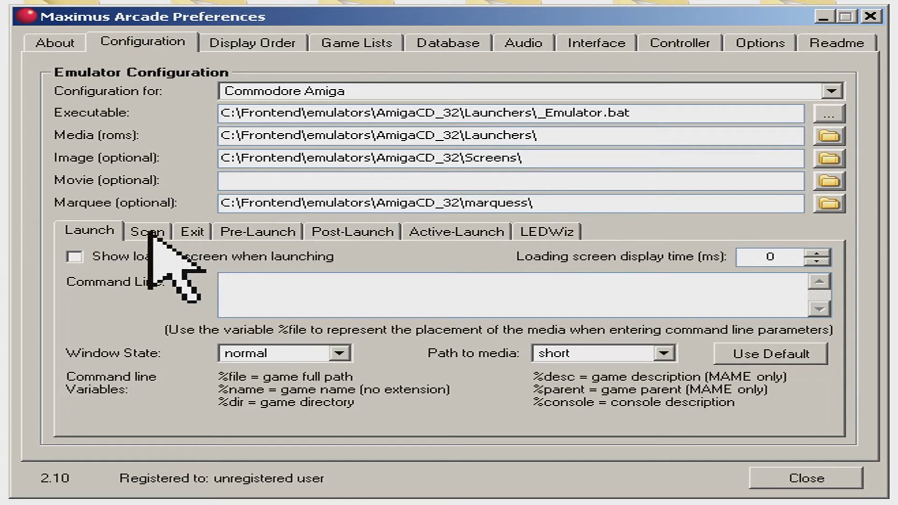
# - Set the scanned media extension to .bat only, disable the forced rescan at startup and enable Force rescan of media folder
pyautogui.click(137, 233)
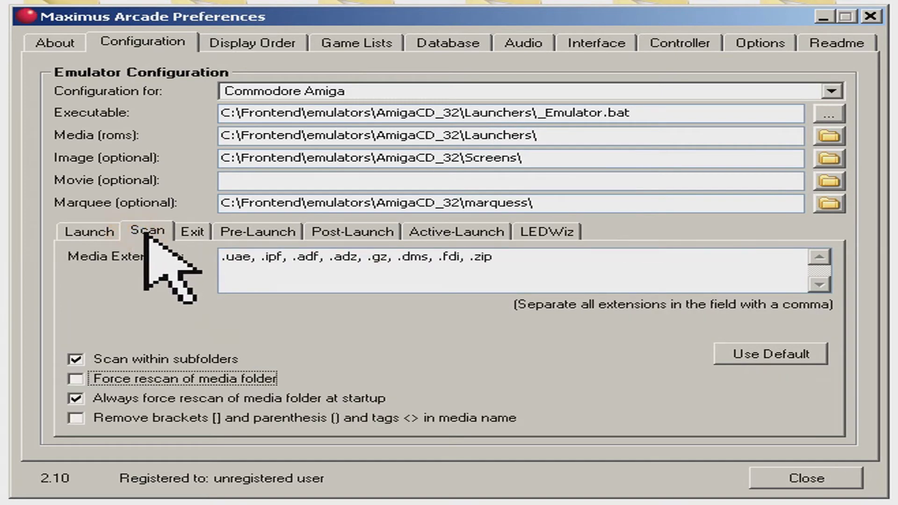
pyautogui.moveTo(528, 257); pyautogui.dragTo(212, 261)
pyautogui.press('Delete')
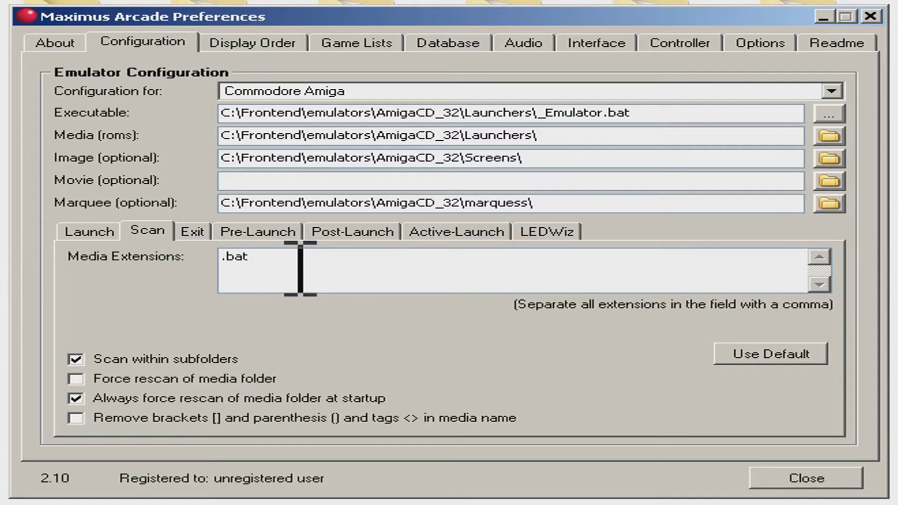
pyautogui.write('.bat')
pyautogui.click(91, 398)
pyautogui.click(78, 379)
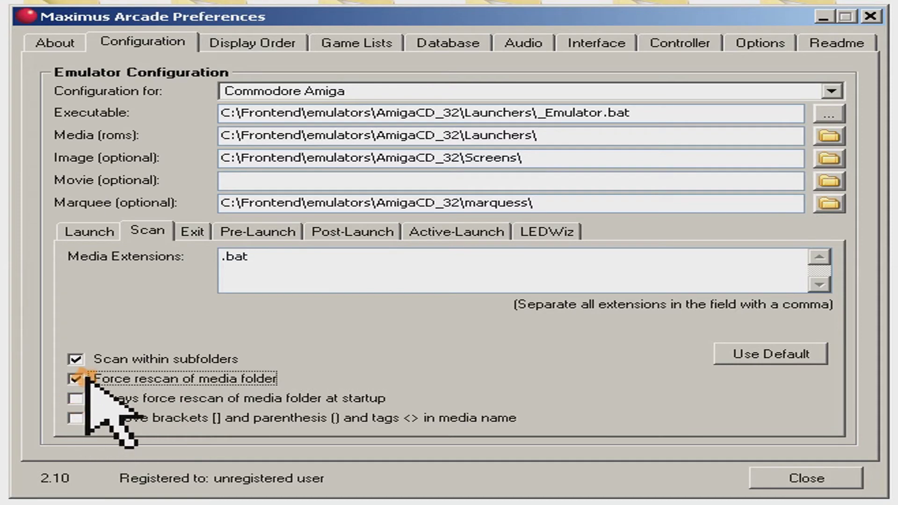
# - Review the exit settings for Commodore Amiga, including closing additional processes started during launch
pyautogui.click(192, 238)
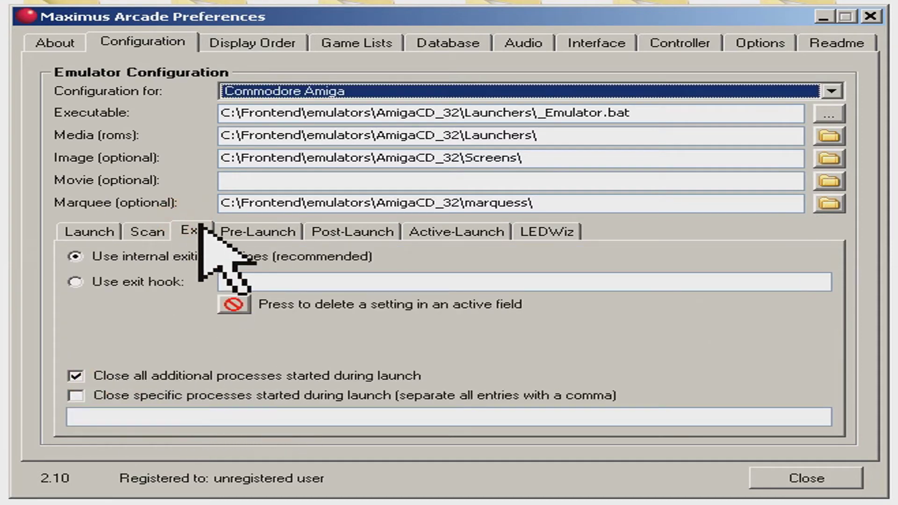
pyautogui.click(79, 377)
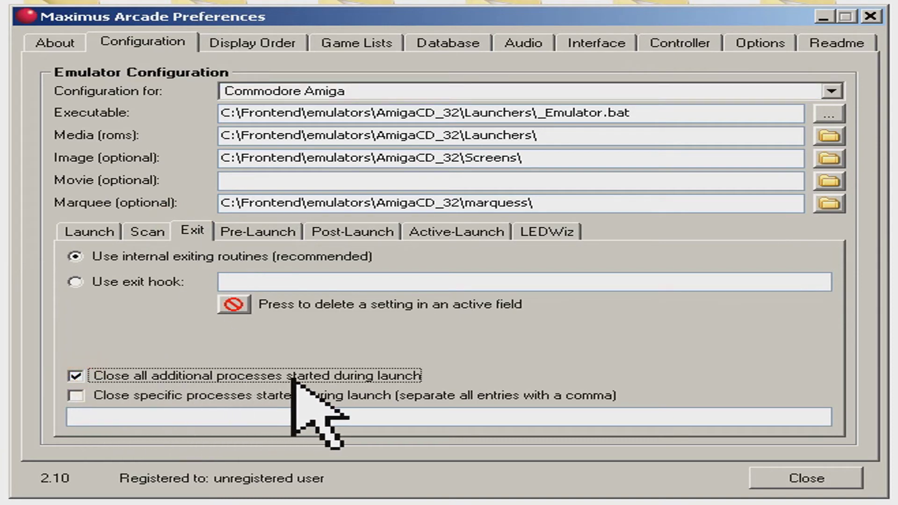
pyautogui.click(234, 304)
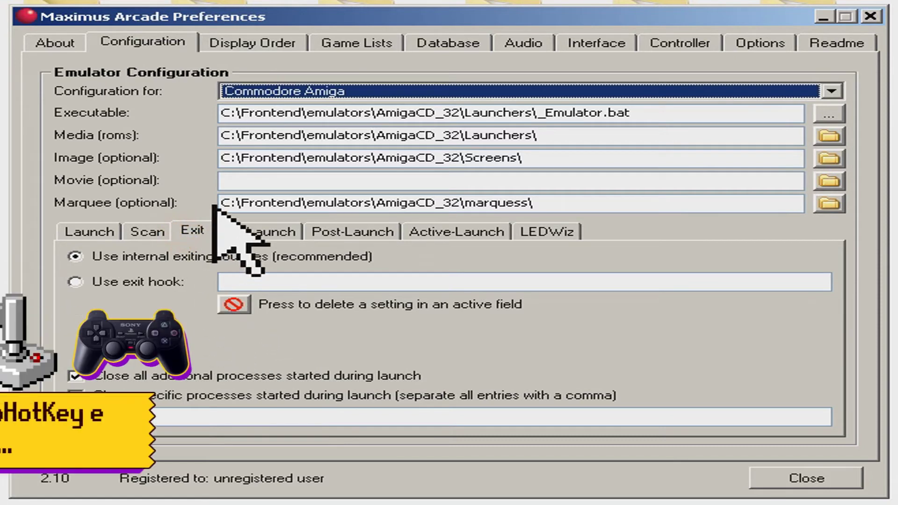
# - Enable running an application on game launch in the pre-launch settings for Commodore Amiga
pyautogui.click(244, 233)
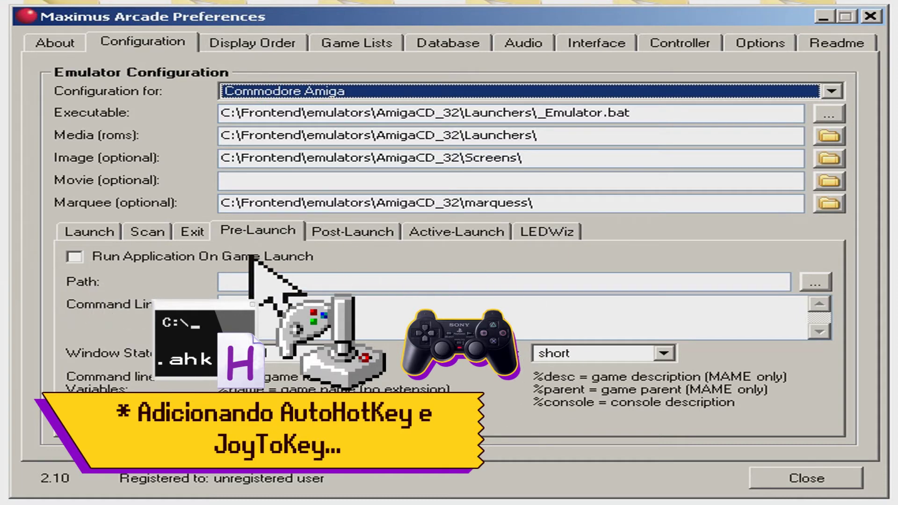
pyautogui.click(72, 257)
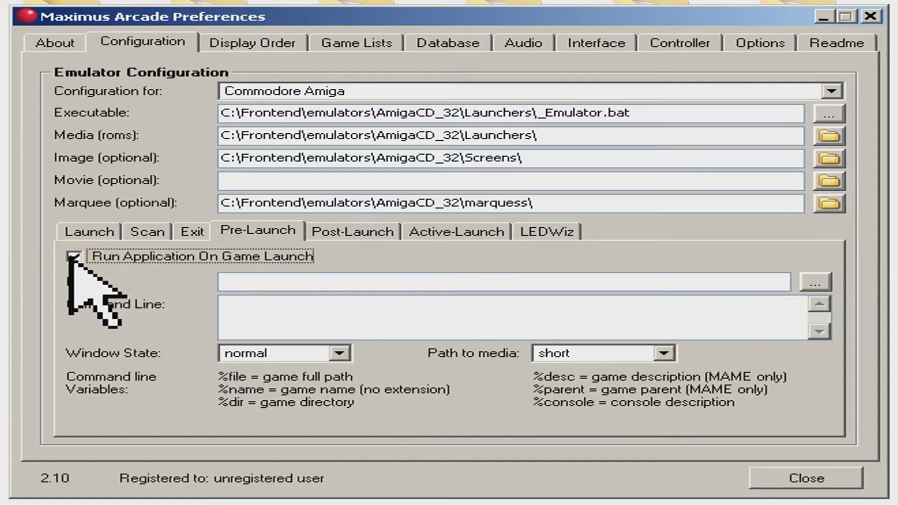
# - Try choosing the AmigaCD32_Joystick script from AmigaCD_32's _Script_Joystick folder as the pre-launch application
pyautogui.click(807, 283)
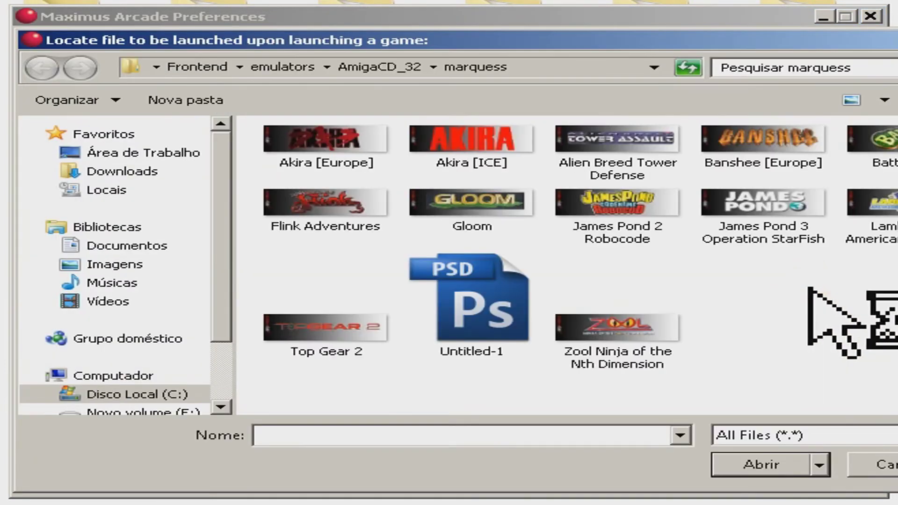
pyautogui.click(375, 67)
pyautogui.doubleClick(297, 156)
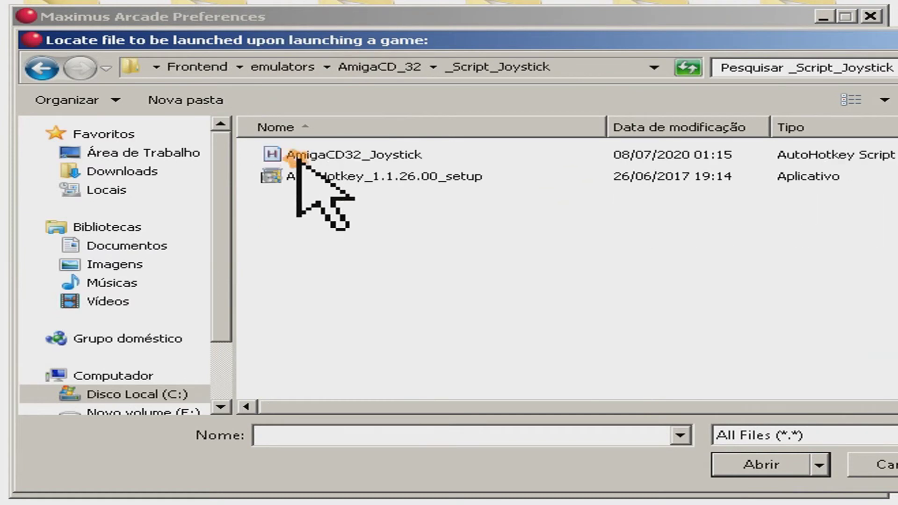
pyautogui.click(298, 158)
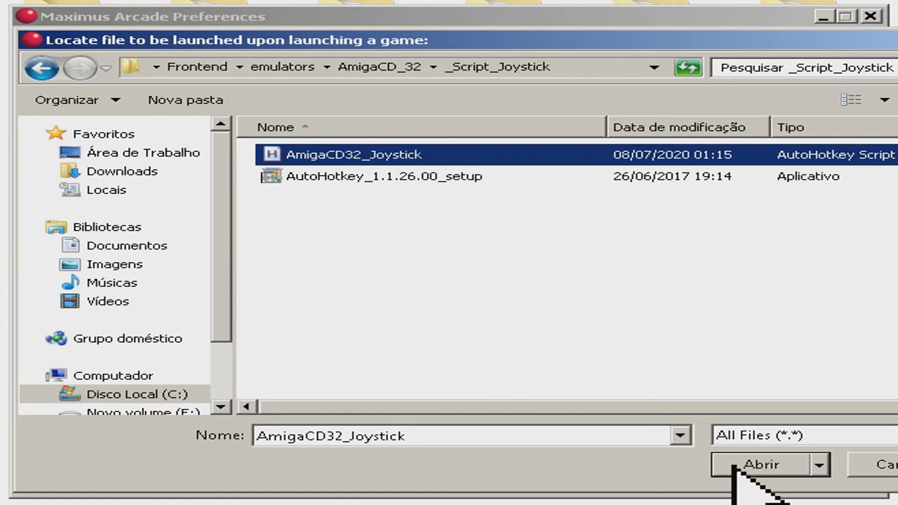
# - Try choosing the JoyToKey application from AmigaCD_32's JoyToKey_en folder as the pre-launch file, and cancel the selection
pyautogui.click(42, 70)
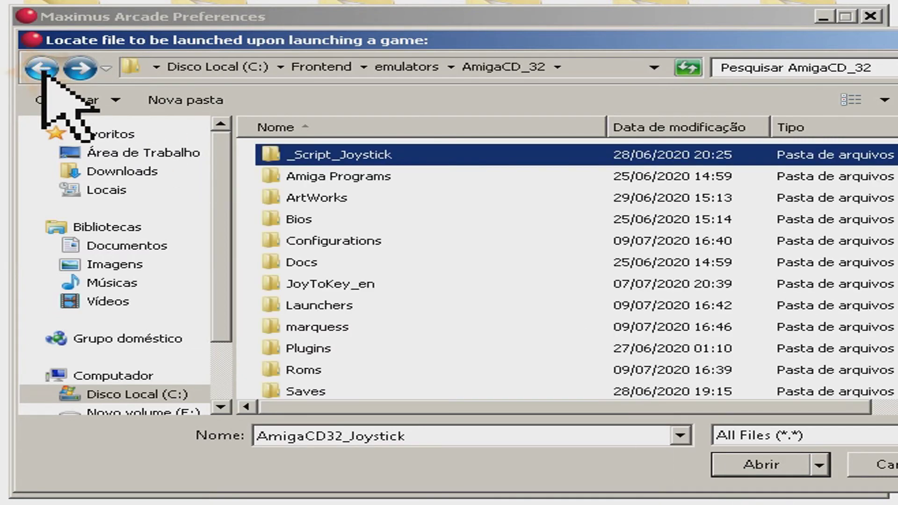
pyautogui.scroll(-2, 525, 251)
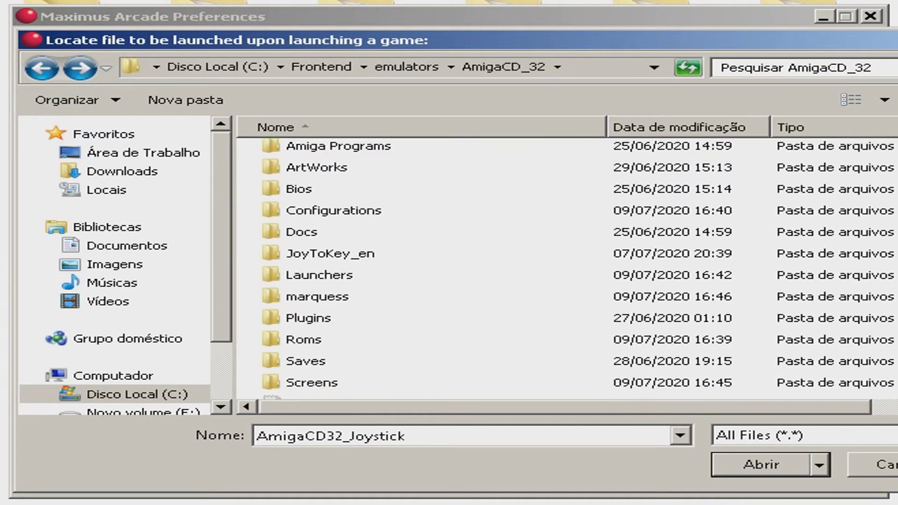
pyautogui.doubleClick(328, 229)
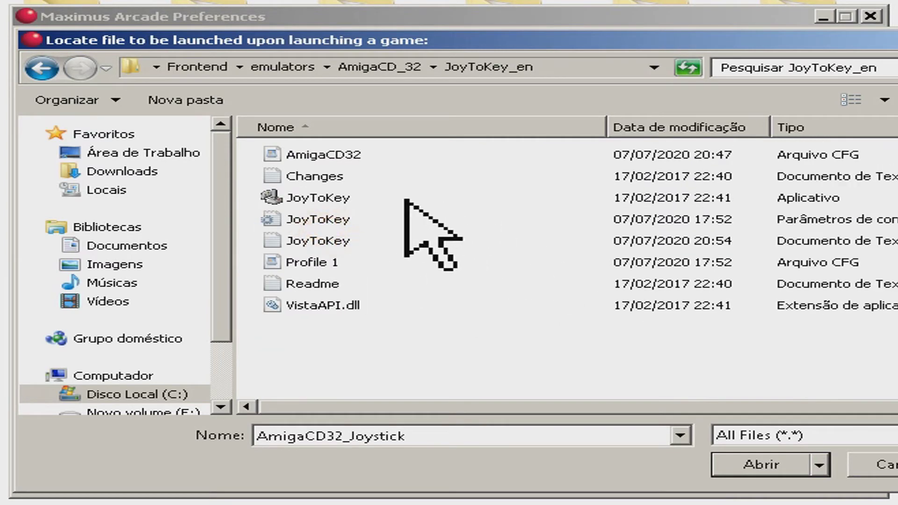
pyautogui.click(324, 201)
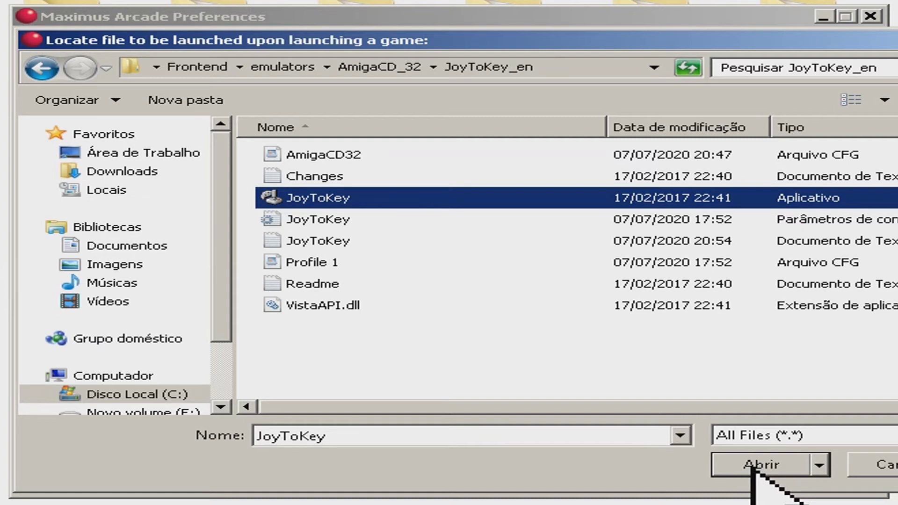
pyautogui.click(882, 469)
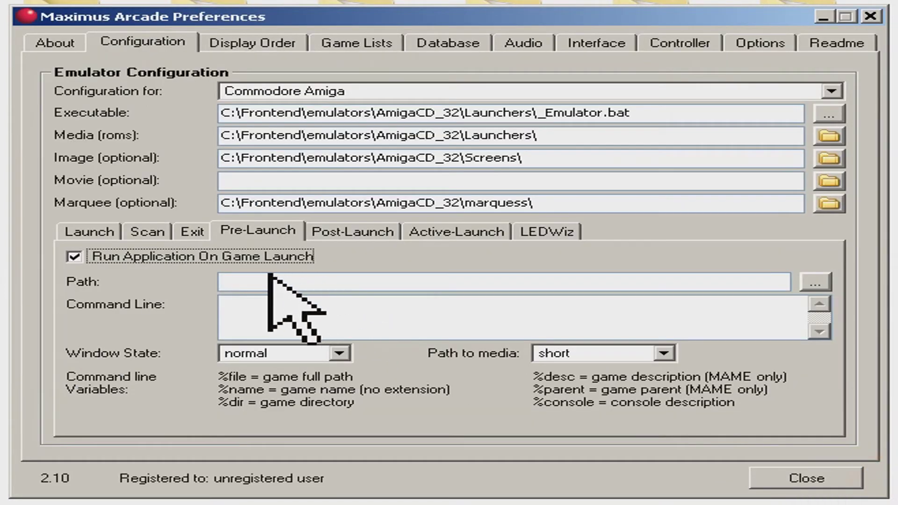
# - Add Commodore Amiga to the emulator display order and select its entry there
pyautogui.click(279, 42)
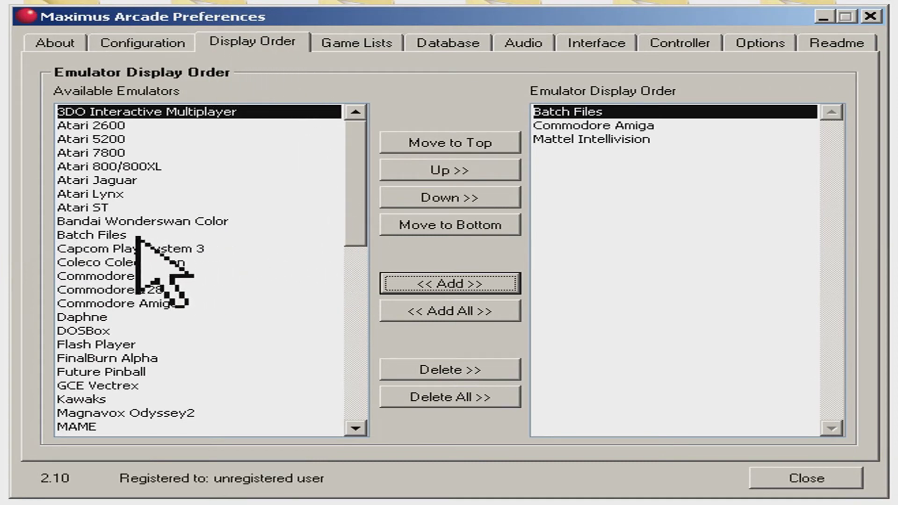
pyautogui.click(351, 162)
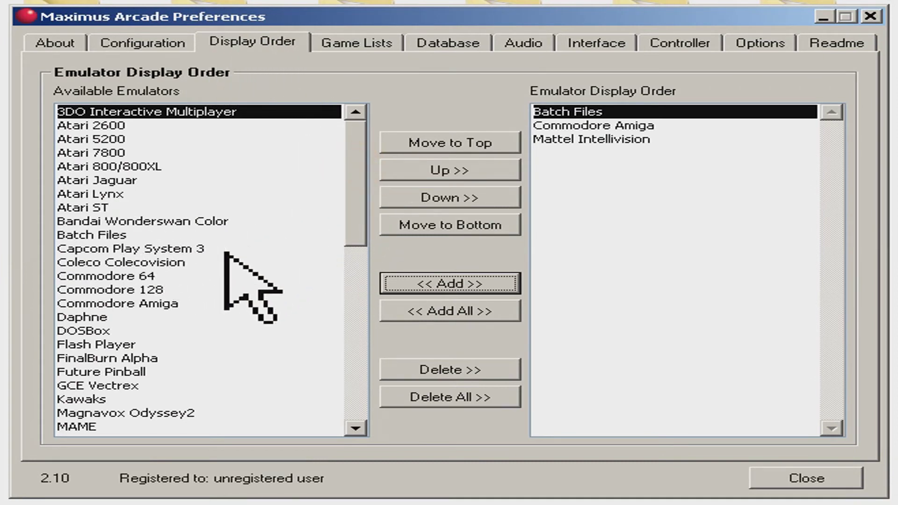
pyautogui.click(101, 303)
pyautogui.click(457, 285)
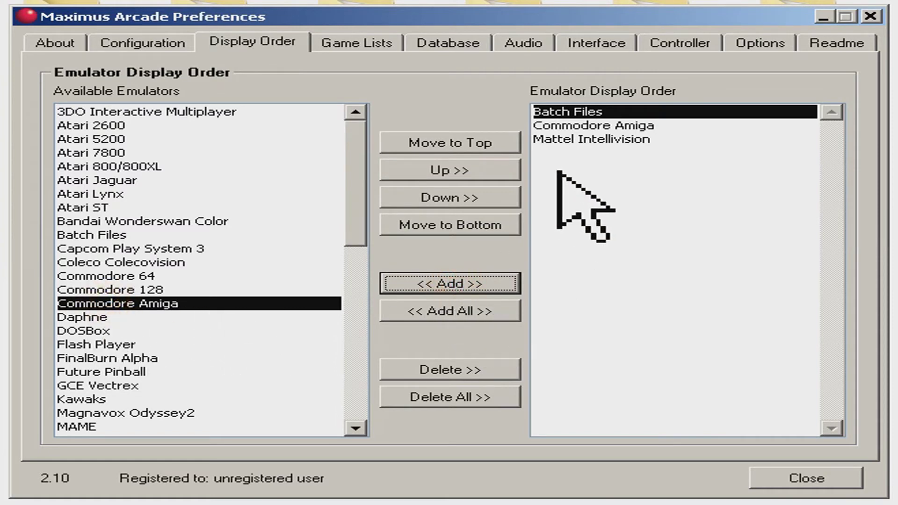
pyautogui.click(572, 125)
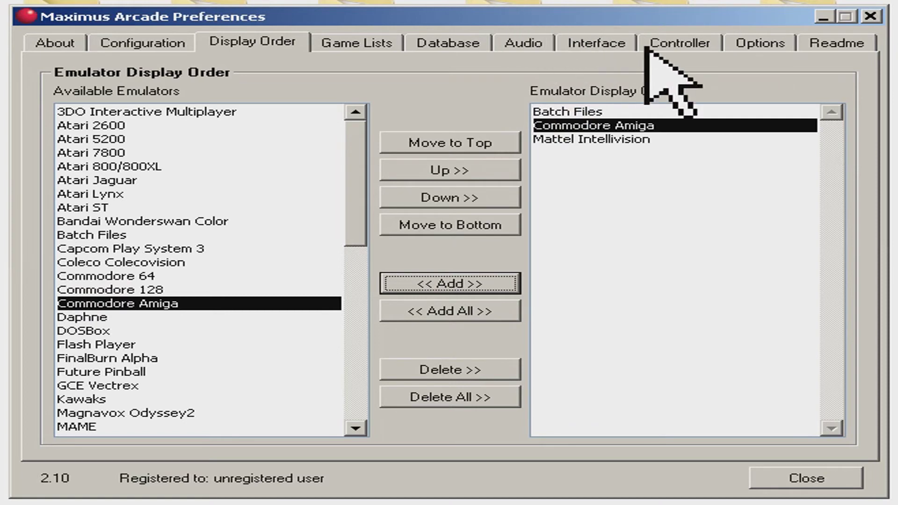
# - Try setting the JoyToKey application from the JoyToKey_en folder to run when the frontend starts
pyautogui.click(751, 41)
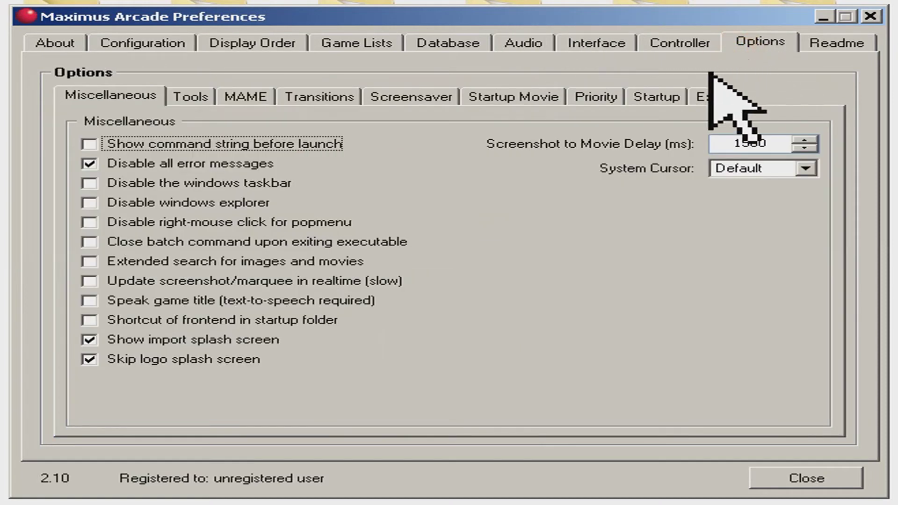
pyautogui.click(658, 98)
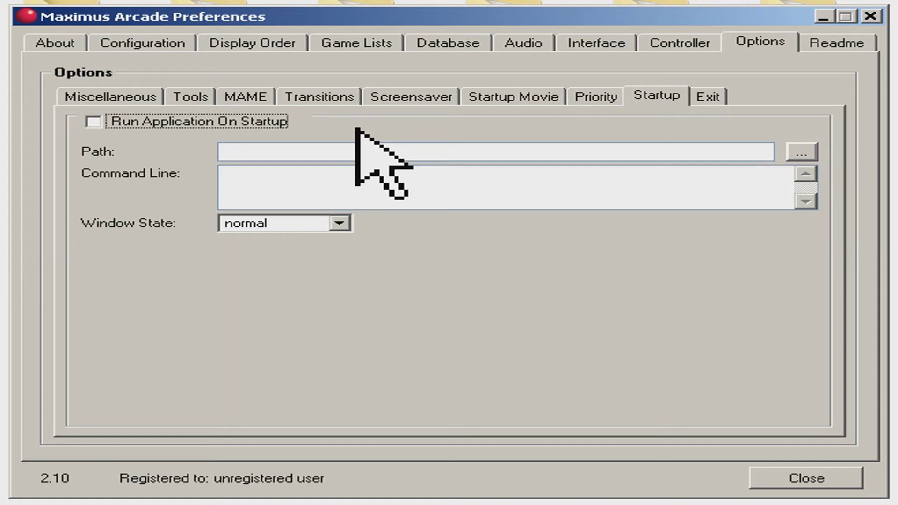
pyautogui.click(93, 121)
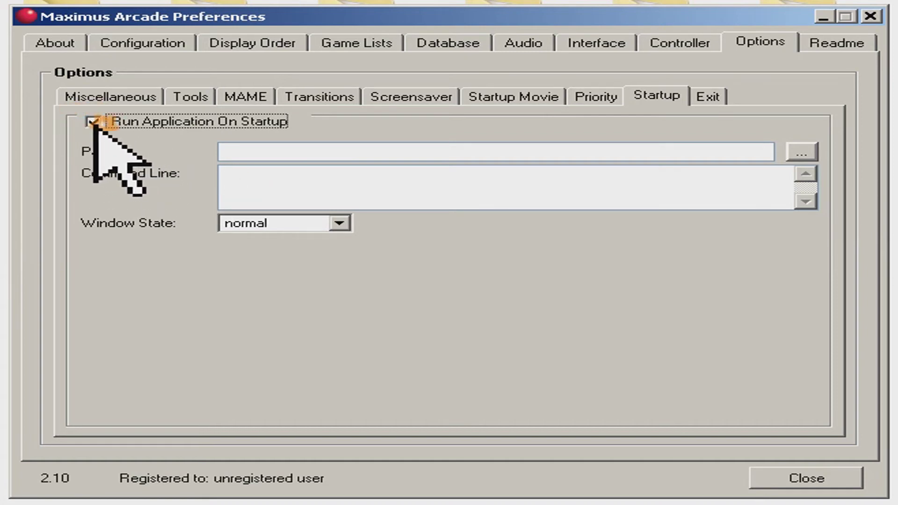
pyautogui.click(802, 151)
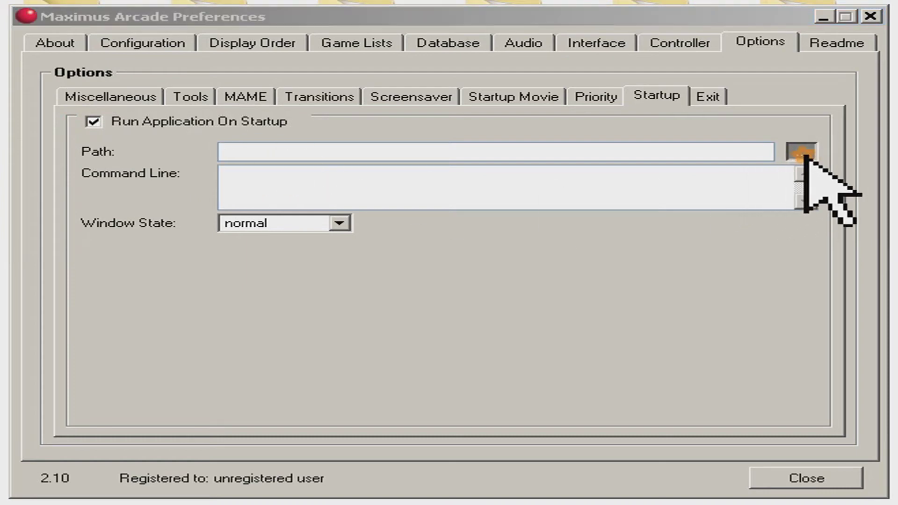
pyautogui.click(362, 67)
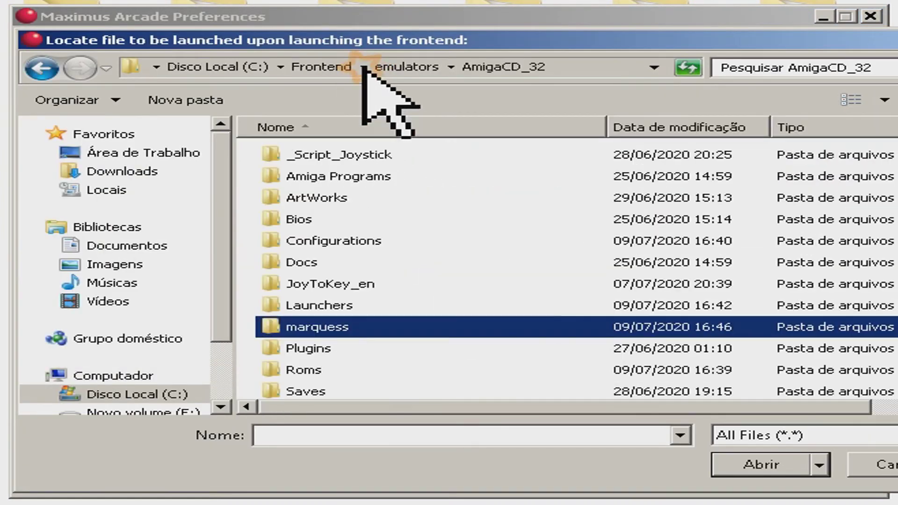
pyautogui.doubleClick(352, 284)
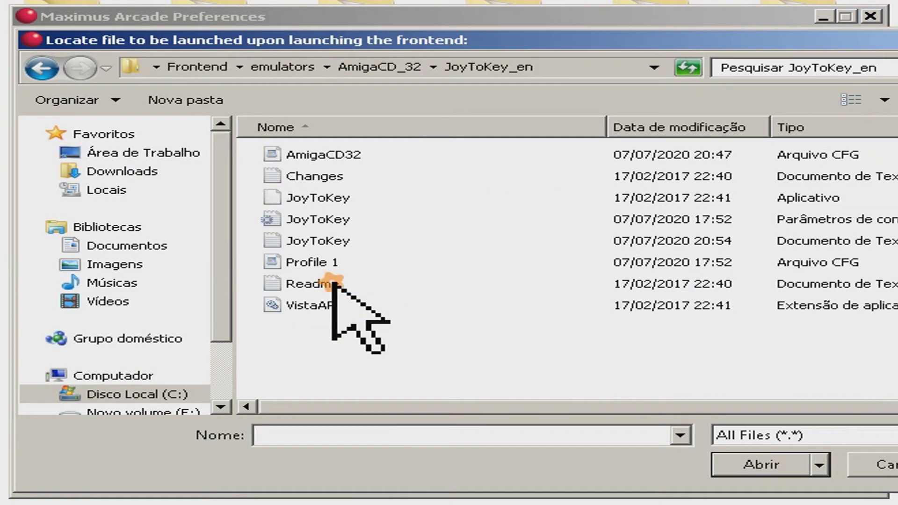
pyautogui.click(295, 198)
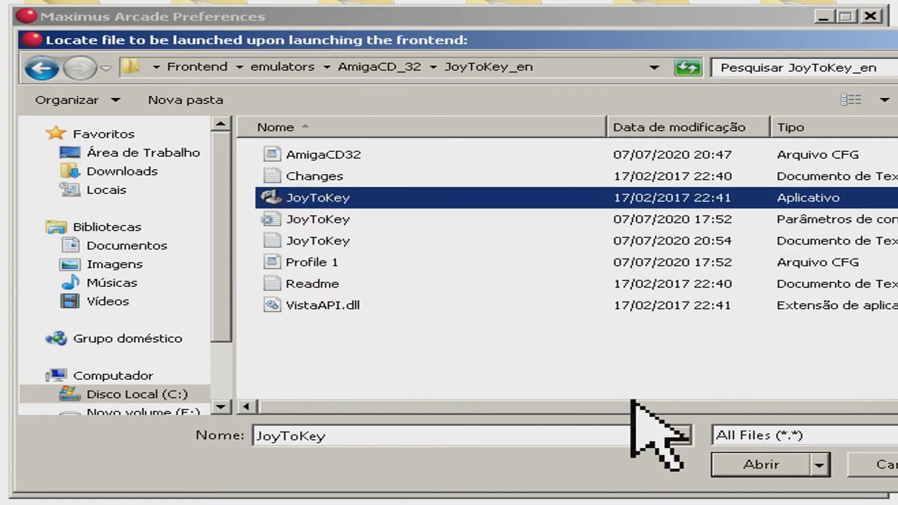
pyautogui.press('Return')
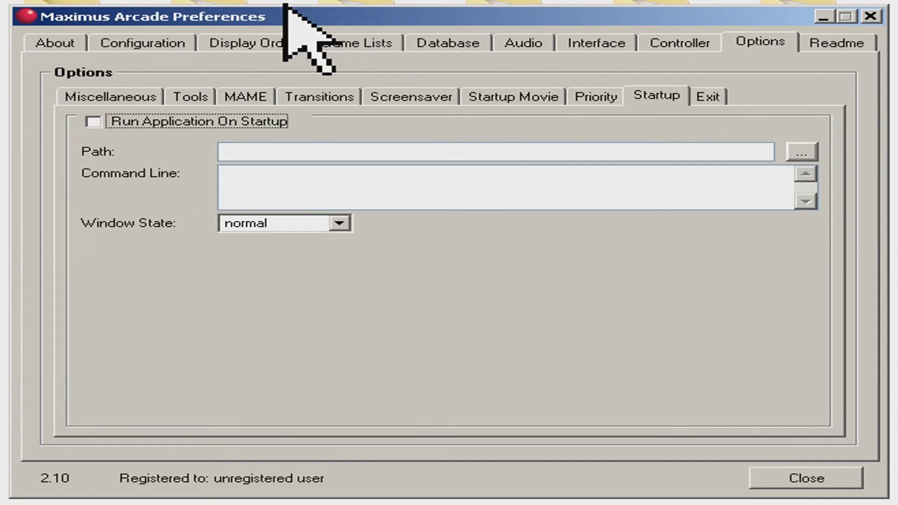
# - Review the Amiga CD-32 and Games lists for Commodore Amiga, and close the preferences
pyautogui.click(344, 43)
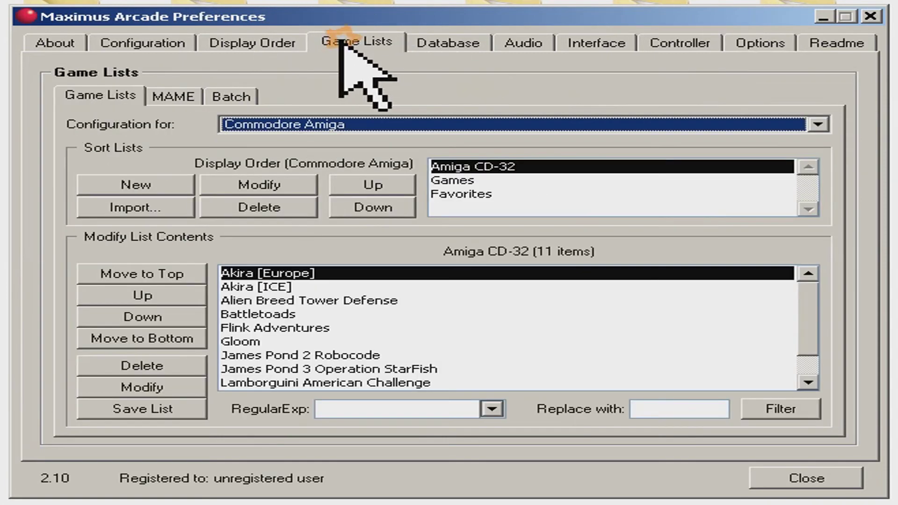
pyautogui.click(452, 180)
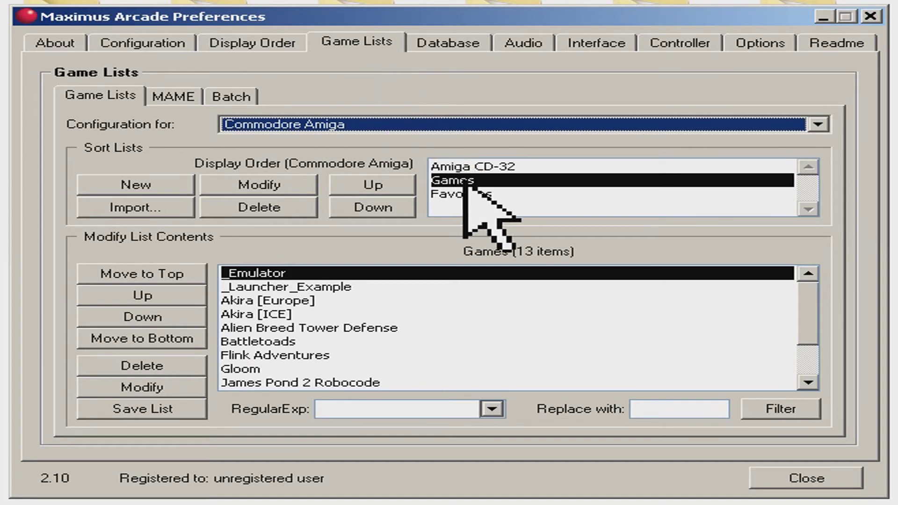
pyautogui.click(801, 476)
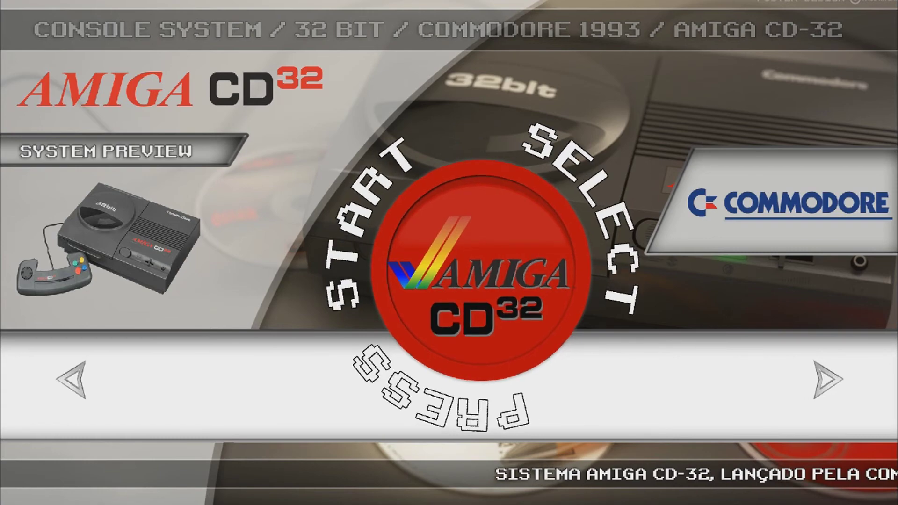
# - Open the Amiga CD32 system's game list and browse down to Banshee [Europe] to check its artwork
pyautogui.press('Return')
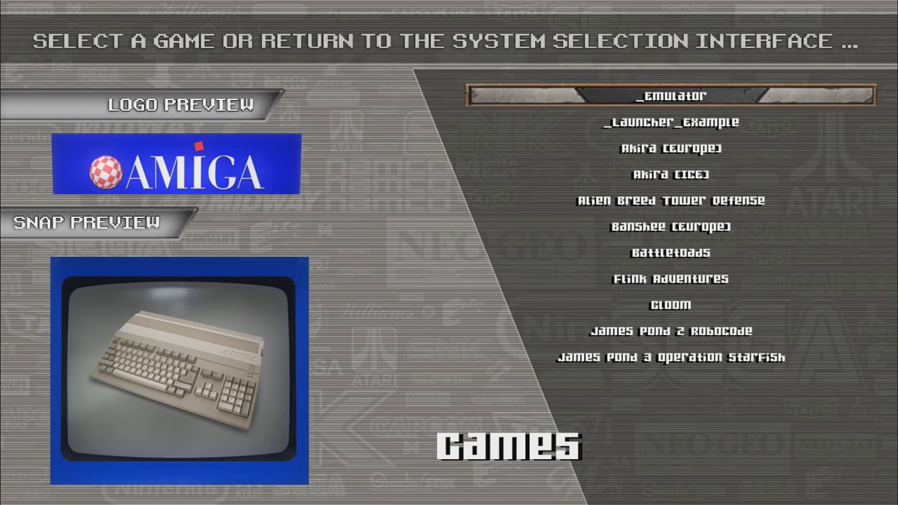
pyautogui.press('Down')
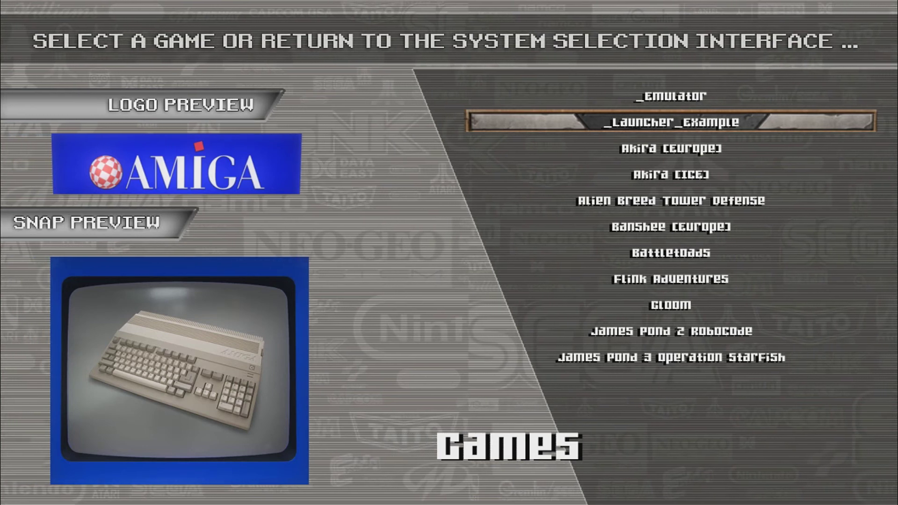
pyautogui.press('Down')
pyautogui.press('Down')
pyautogui.press('Down')
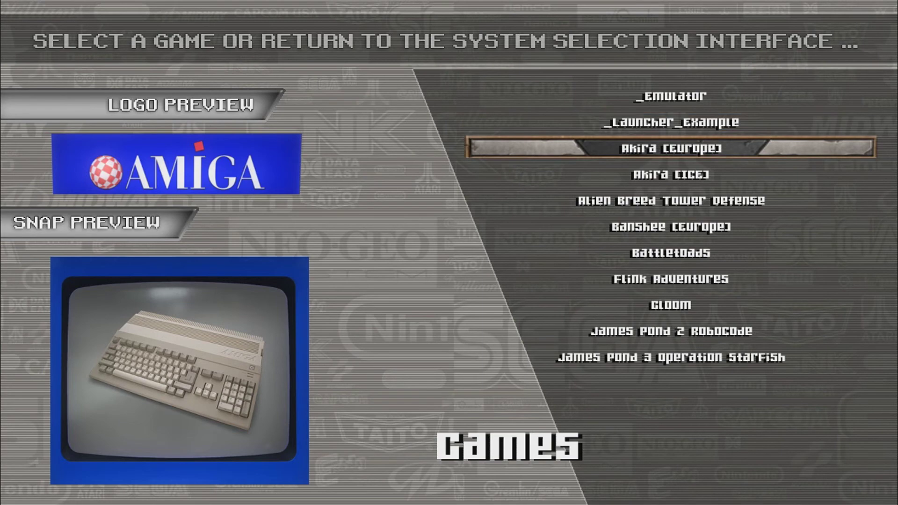
pyautogui.press('Down')
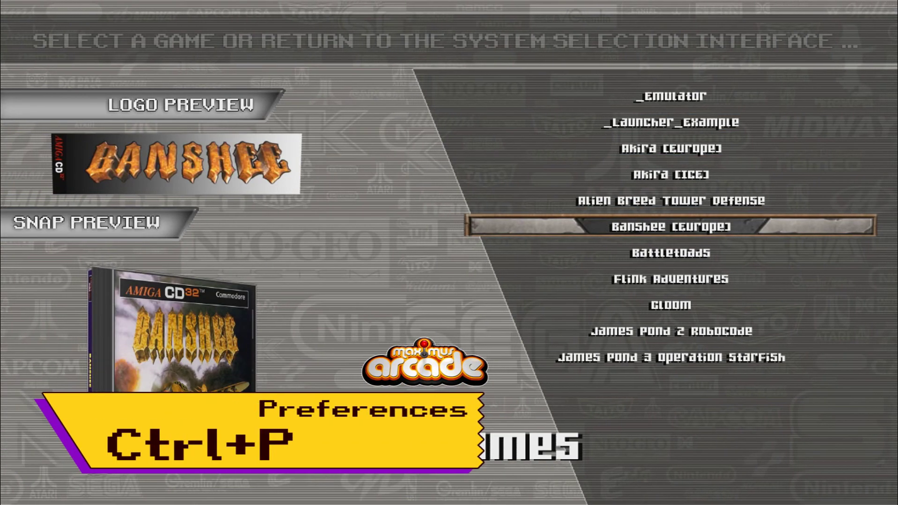
# - Reopen the preferences and examine the _Emulator, _Launcher_Example and game entries in Commodore Amiga's Games list
pyautogui.hotkey('ctrl', 'p')
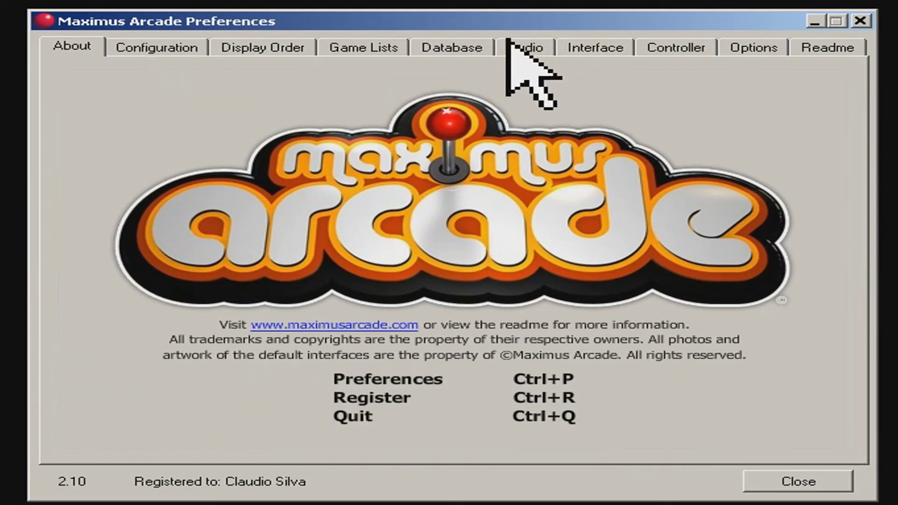
pyautogui.click(386, 43)
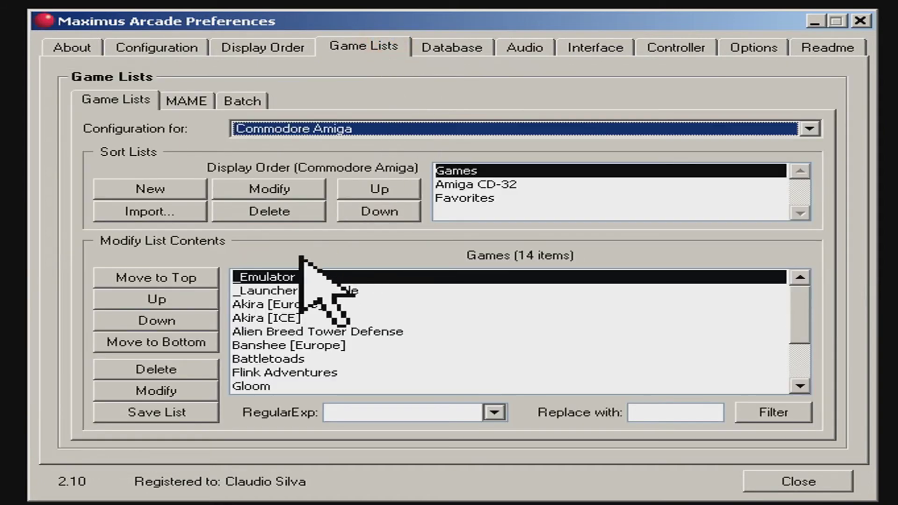
pyautogui.click(247, 345)
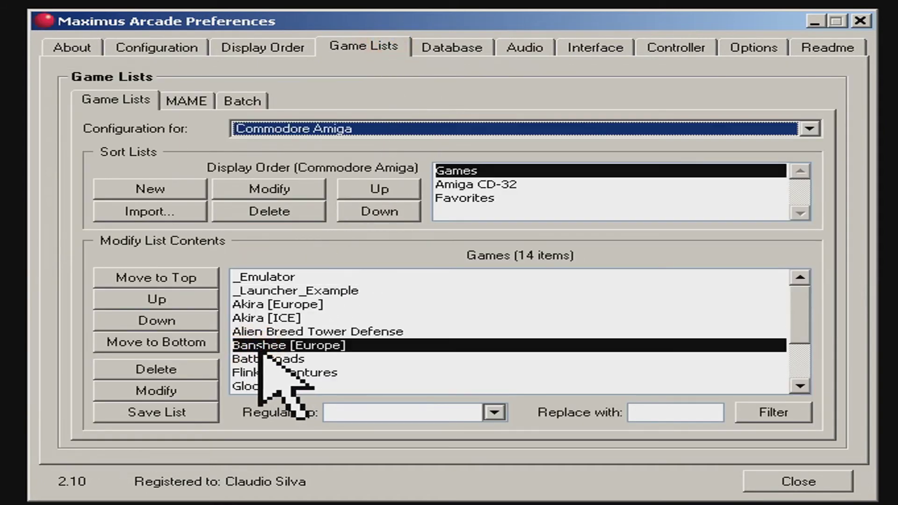
pyautogui.click(259, 304)
pyautogui.click(256, 277)
pyautogui.click(259, 304)
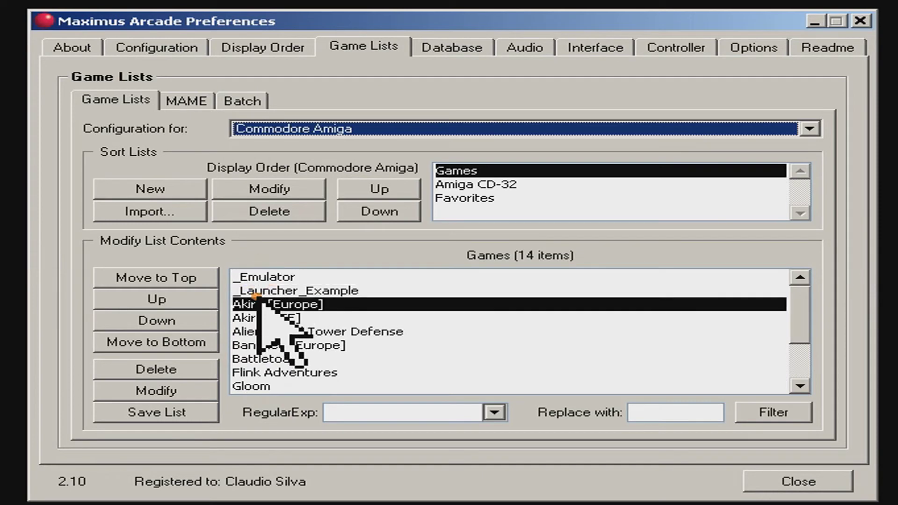
pyautogui.click(257, 290)
pyautogui.click(255, 277)
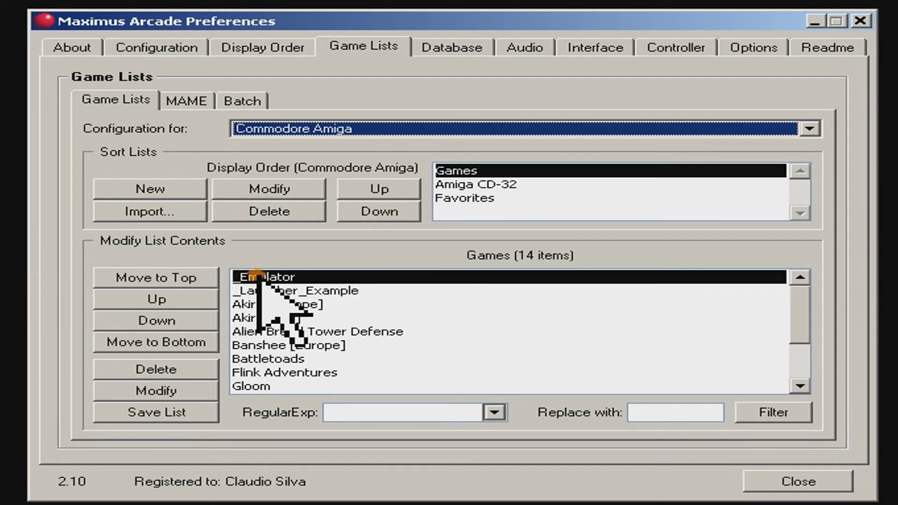
pyautogui.click(262, 290)
pyautogui.click(260, 277)
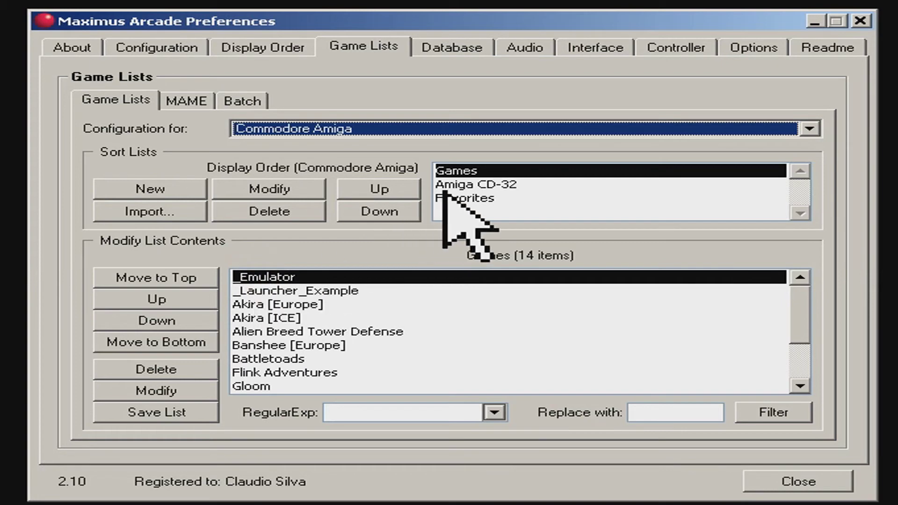
# - Delete the Amiga CD-32 list from Commodore Amiga's sort lists together with its associated Amiga_Amiga CD-32.lst file
pyautogui.click(446, 184)
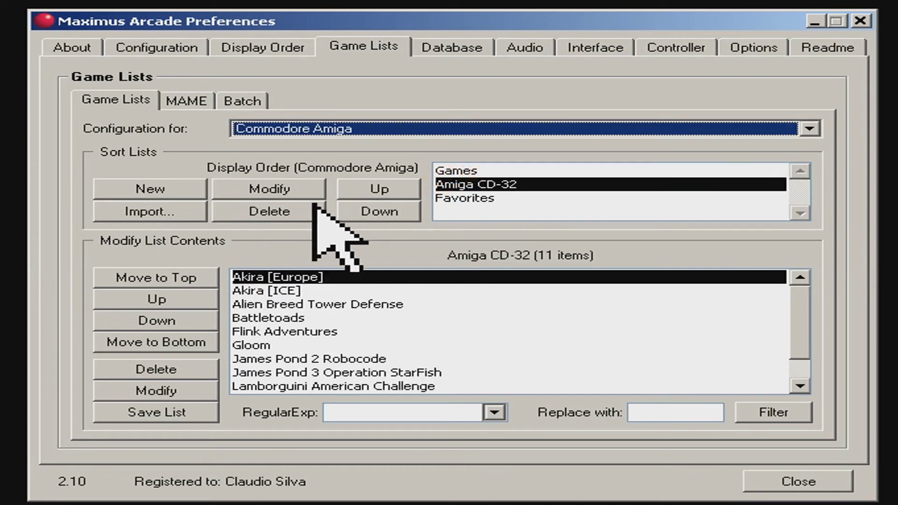
pyautogui.click(251, 213)
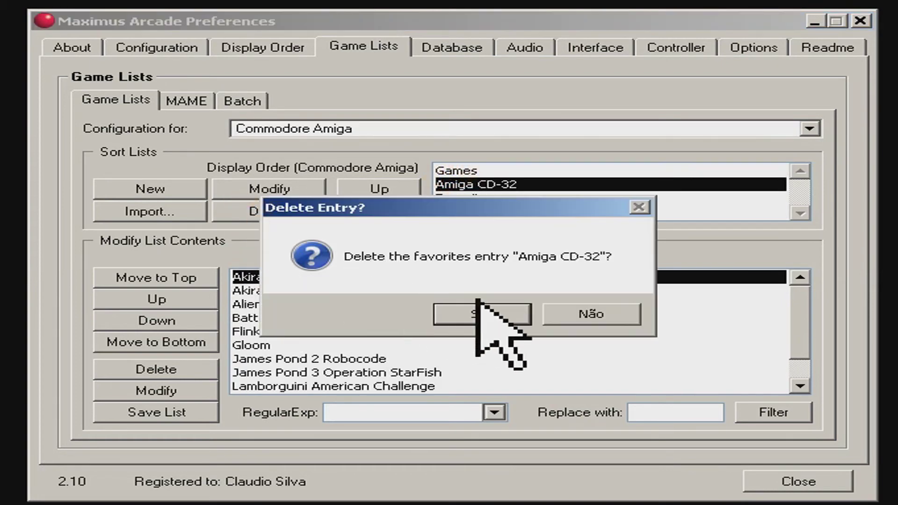
pyautogui.click(481, 313)
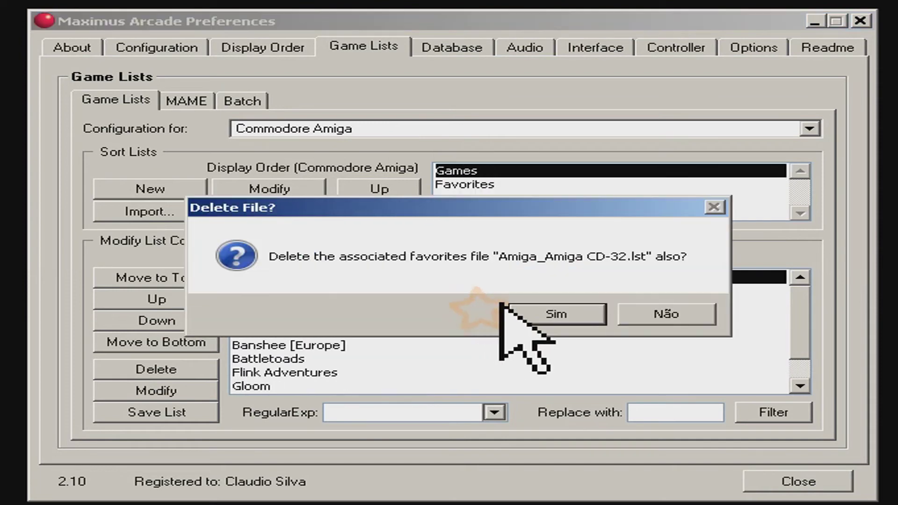
pyautogui.click(558, 314)
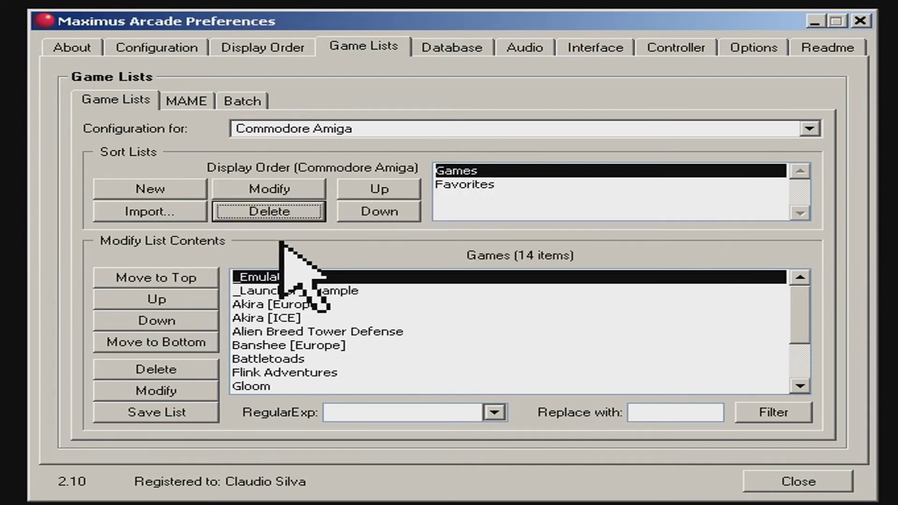
# - Create a new Commodore Amiga game list named Amiga CD-32 and import the contents of Amiga.lst into it
pyautogui.click(150, 188)
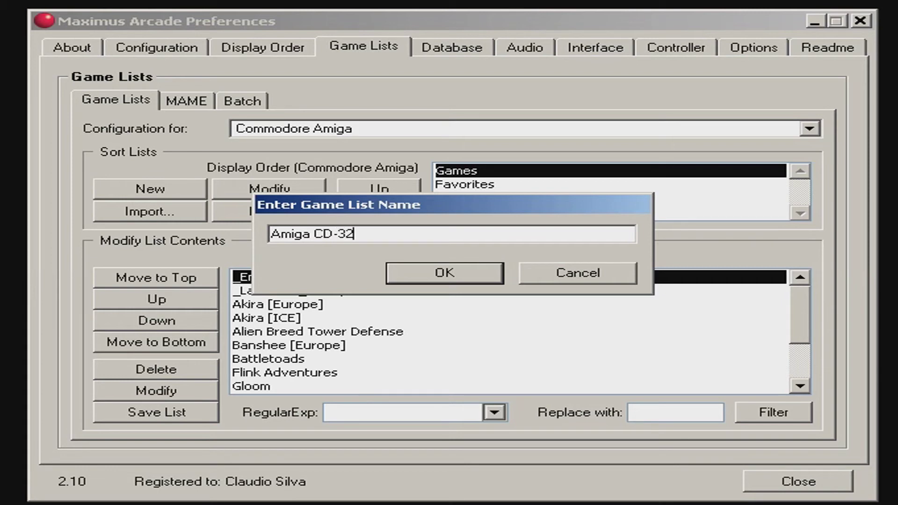
pyautogui.click(395, 274)
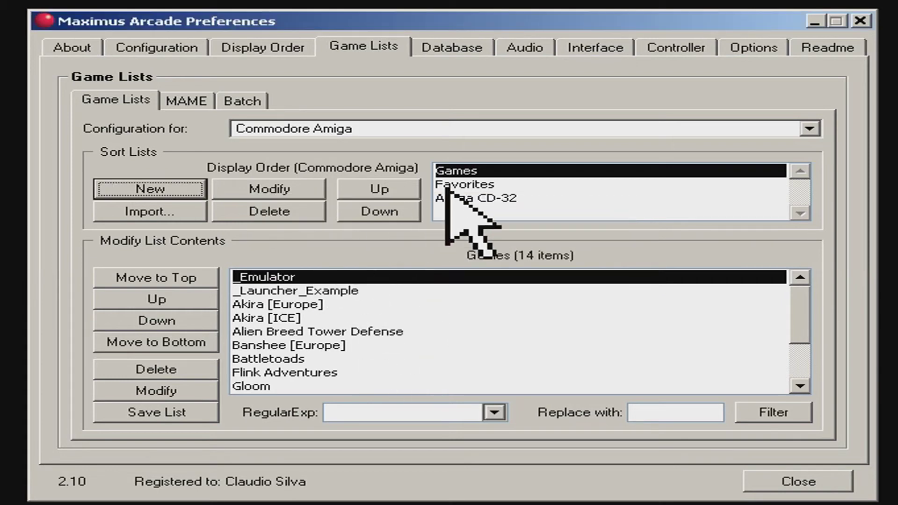
pyautogui.click(468, 198)
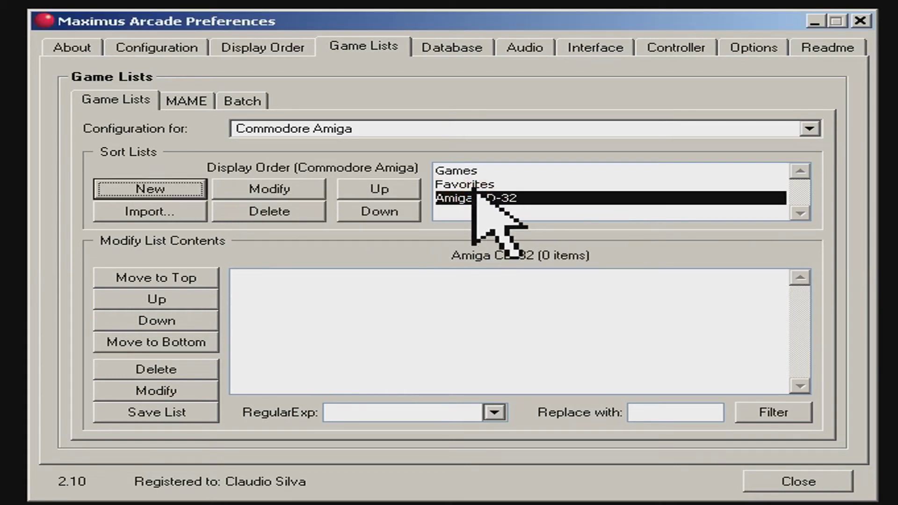
pyautogui.click(133, 212)
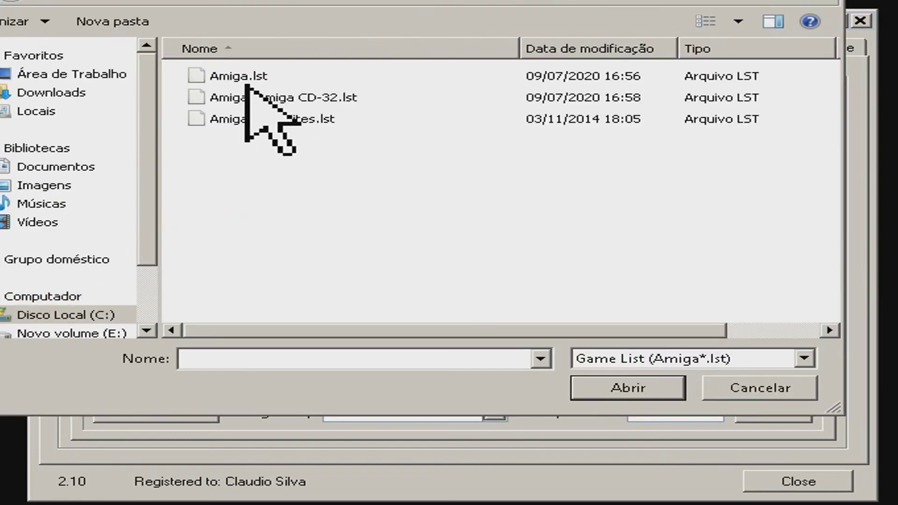
pyautogui.click(222, 81)
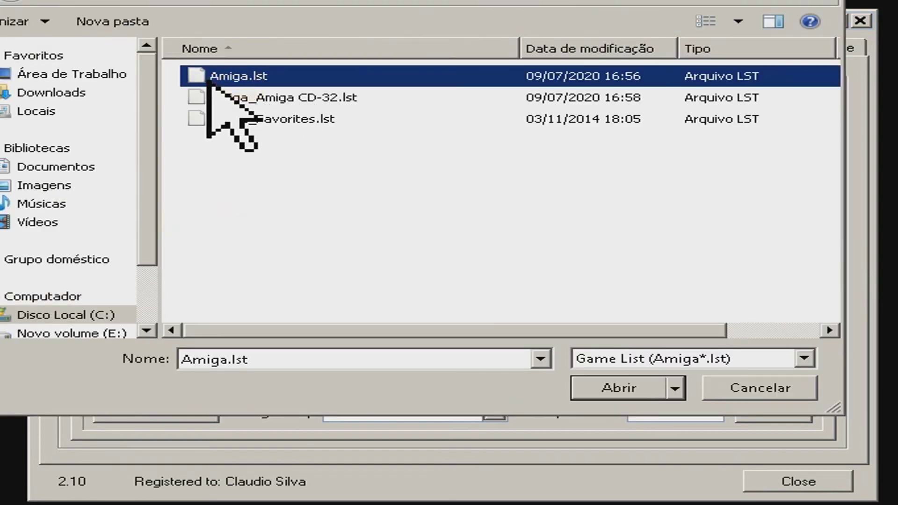
pyautogui.click(596, 382)
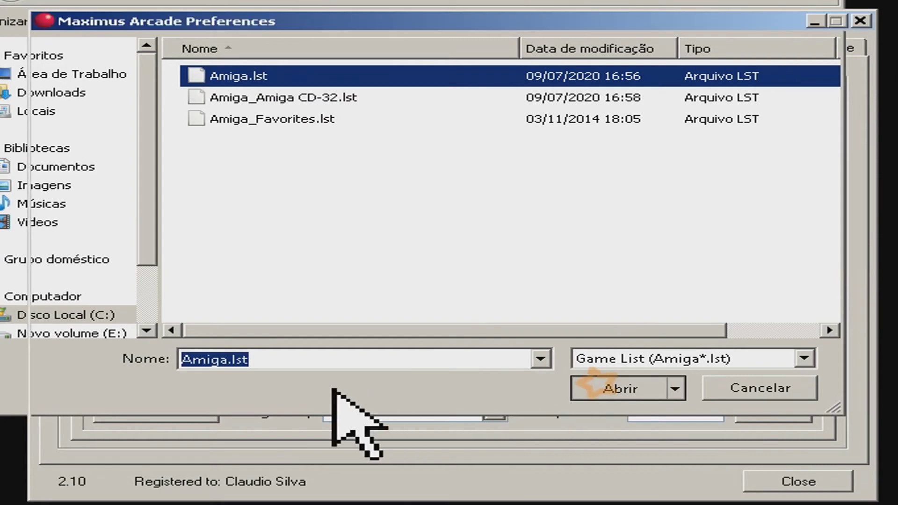
pyautogui.click(538, 309)
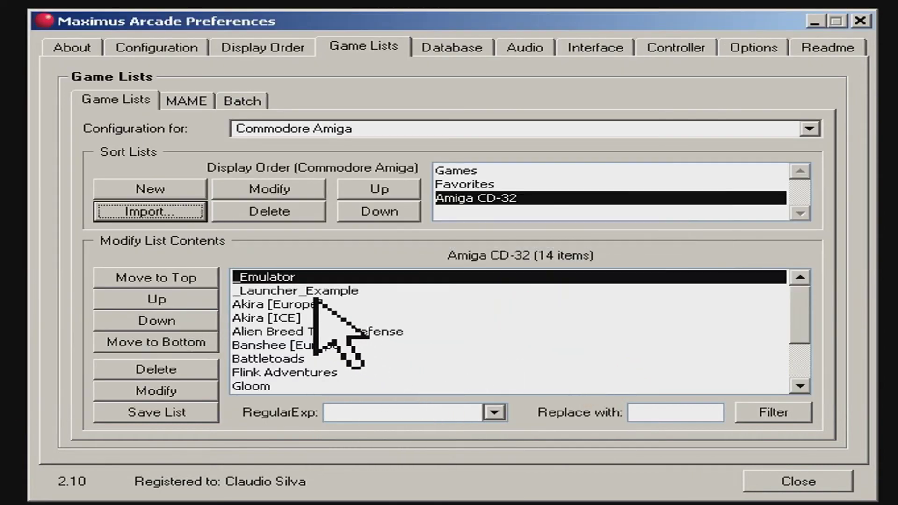
# - Remove the _Emulator and _Launcher_Example entries from the Amiga CD-32 list and save the list
pyautogui.click(182, 368)
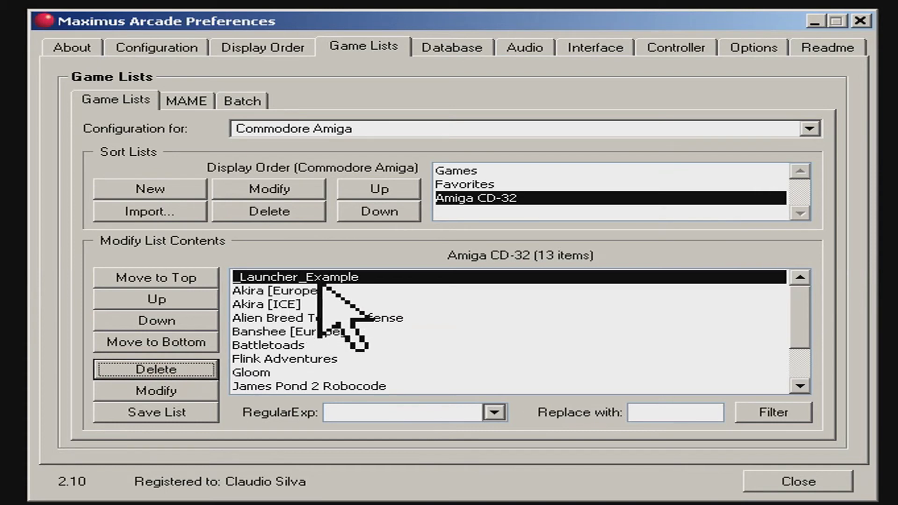
pyautogui.click(170, 369)
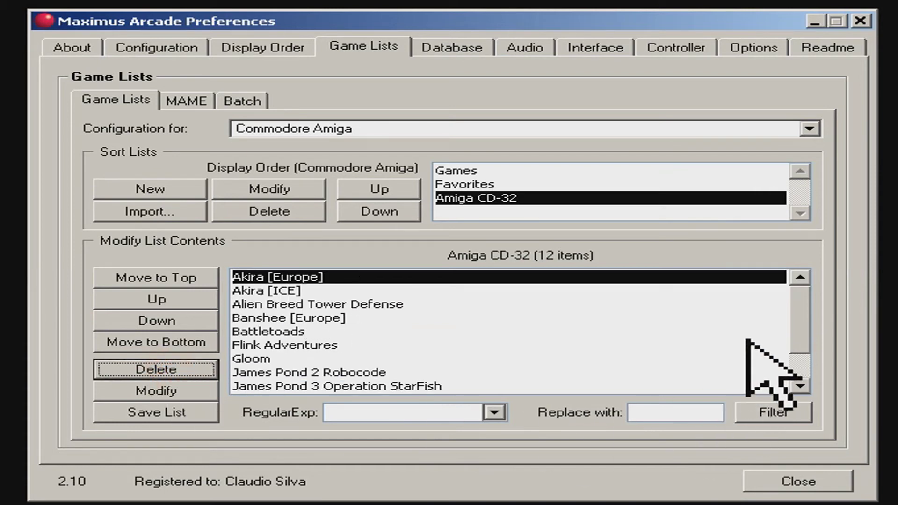
pyautogui.moveTo(797, 301); pyautogui.dragTo(801, 280)
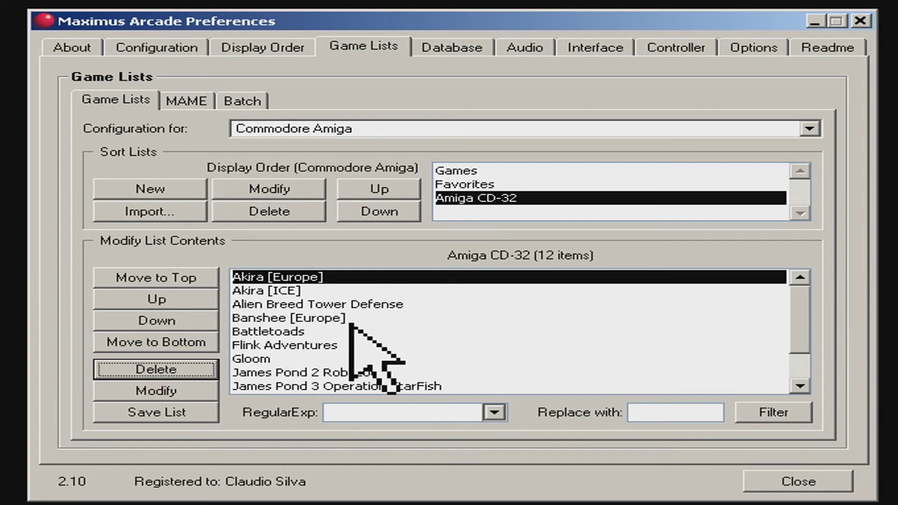
pyautogui.click(145, 411)
pyautogui.click(461, 312)
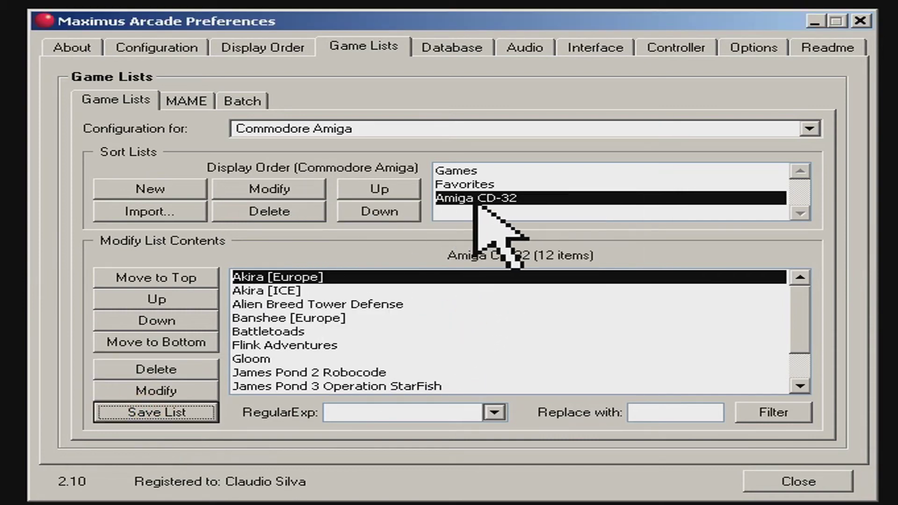
# - Move the Amiga CD-32 list above Games and Favorites in Commodore Amiga's display order, and close the preferences
pyautogui.click(388, 190)
pyautogui.click(389, 191)
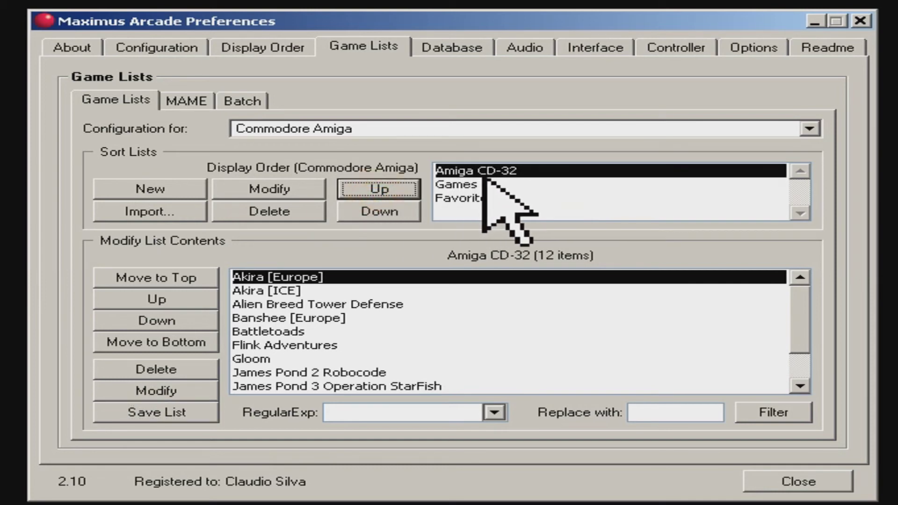
pyautogui.click(472, 312)
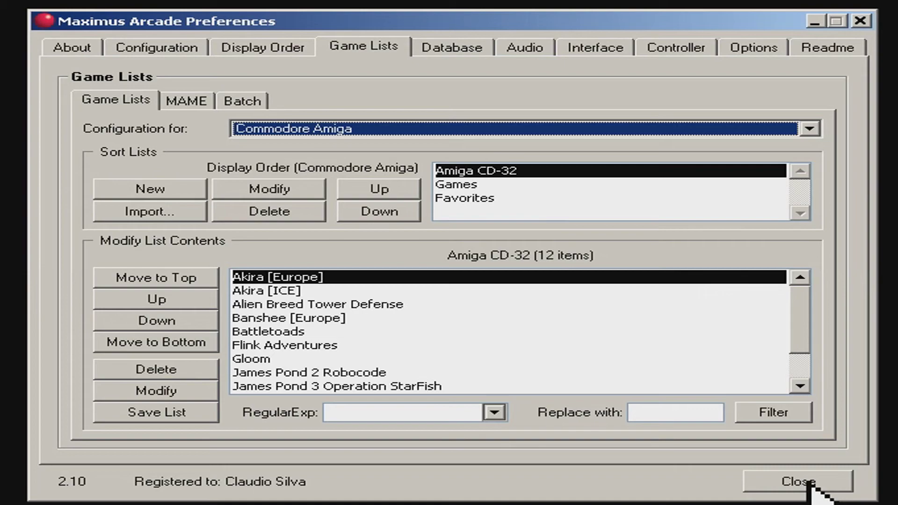
pyautogui.click(801, 482)
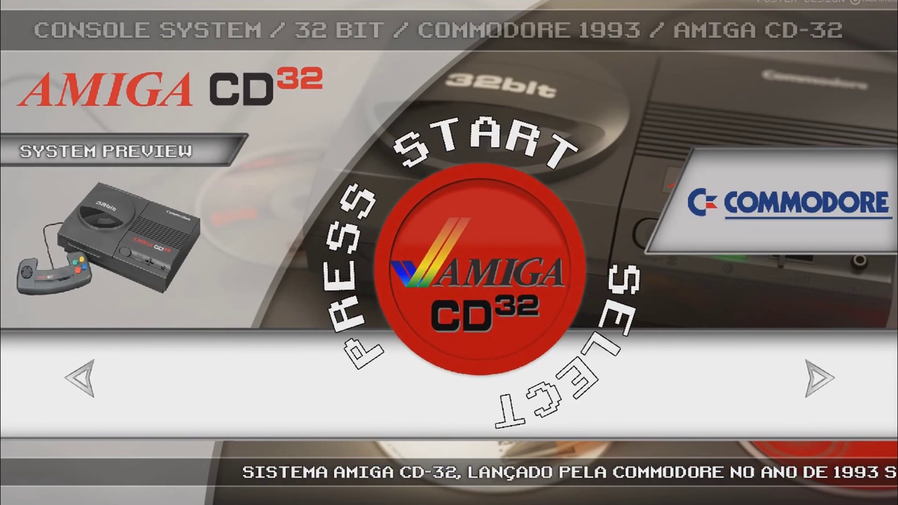
# - Open the Amiga CD32 system's game list, launch Banshee [Europe] and accept the preselected language in the game
pyautogui.press('Return')
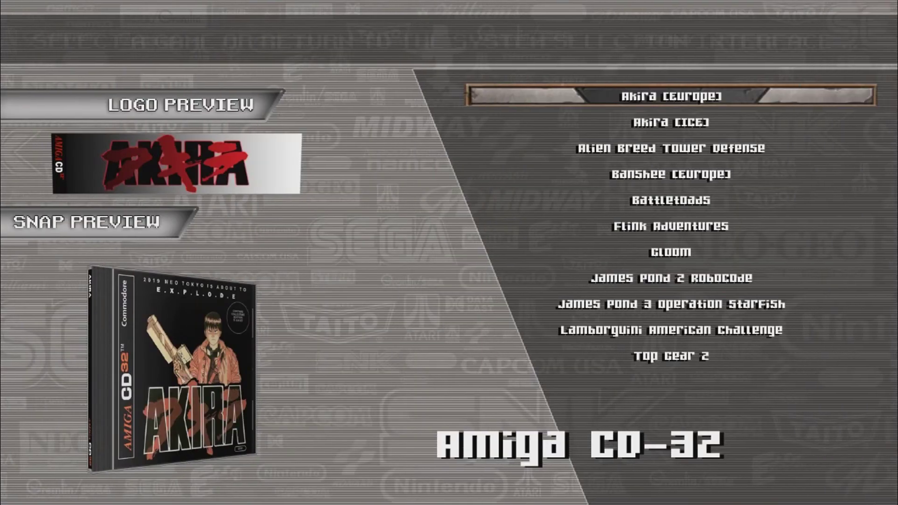
pyautogui.press('Down')
pyautogui.press('Down')
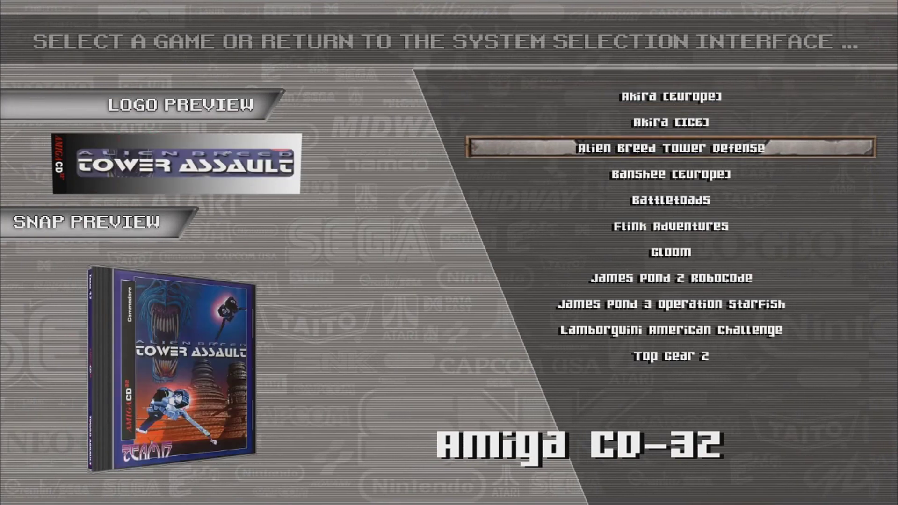
pyautogui.press('Down')
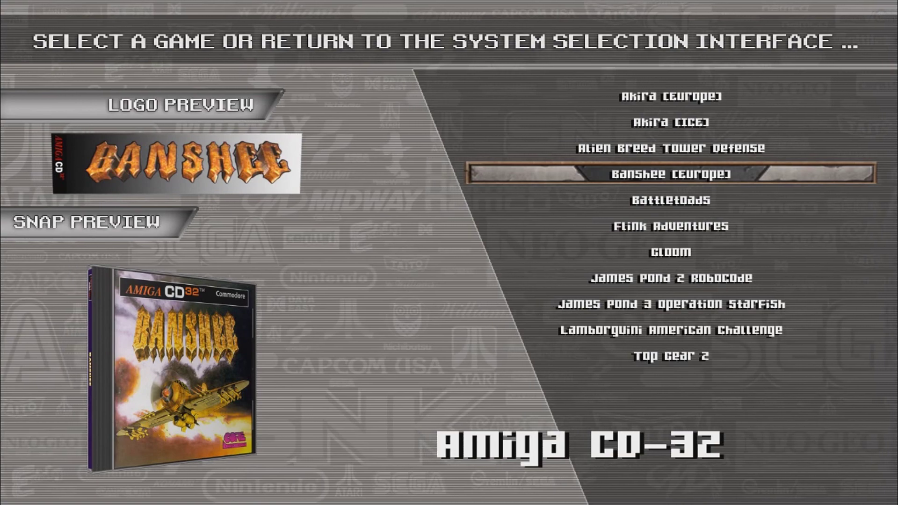
pyautogui.press('Return')
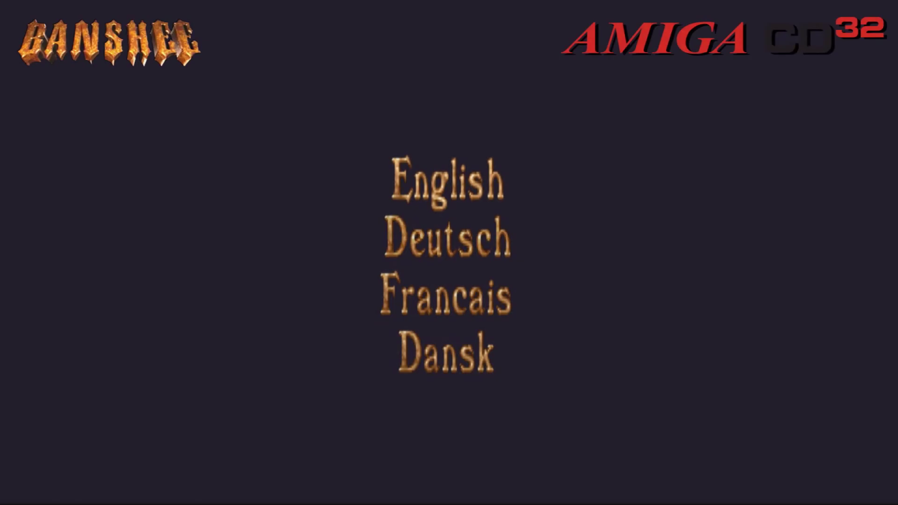
pyautogui.press('Return')
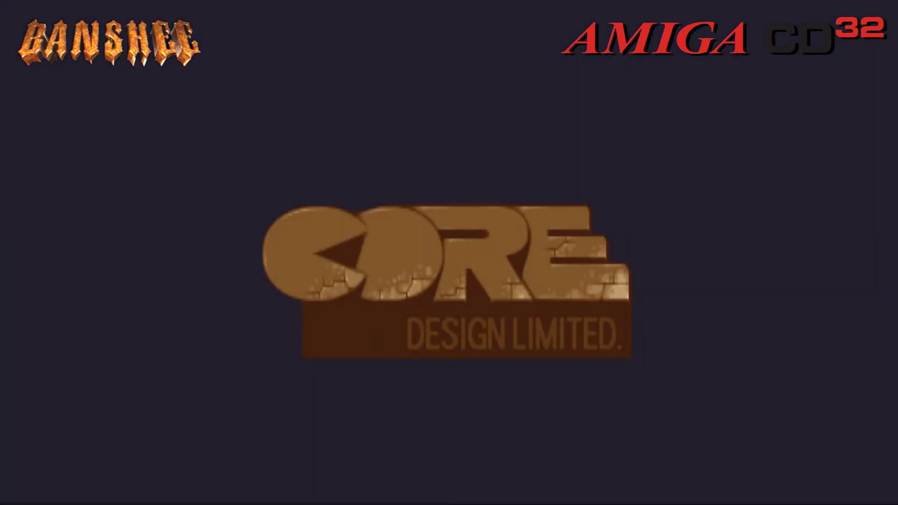